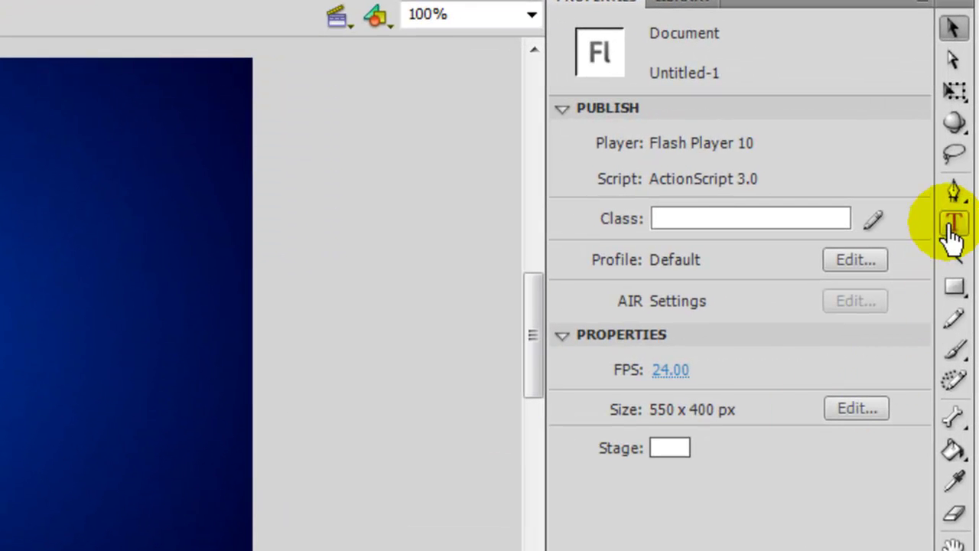
# Set the Text tool to DB Ramintra X in Bold style with white as the text color.
pyautogui.click(952, 223)
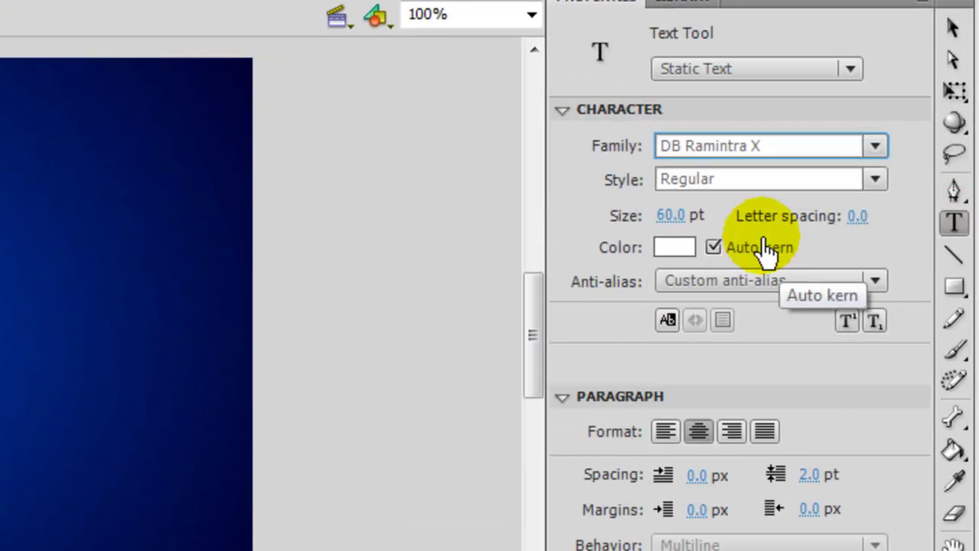
pyautogui.click(874, 147)
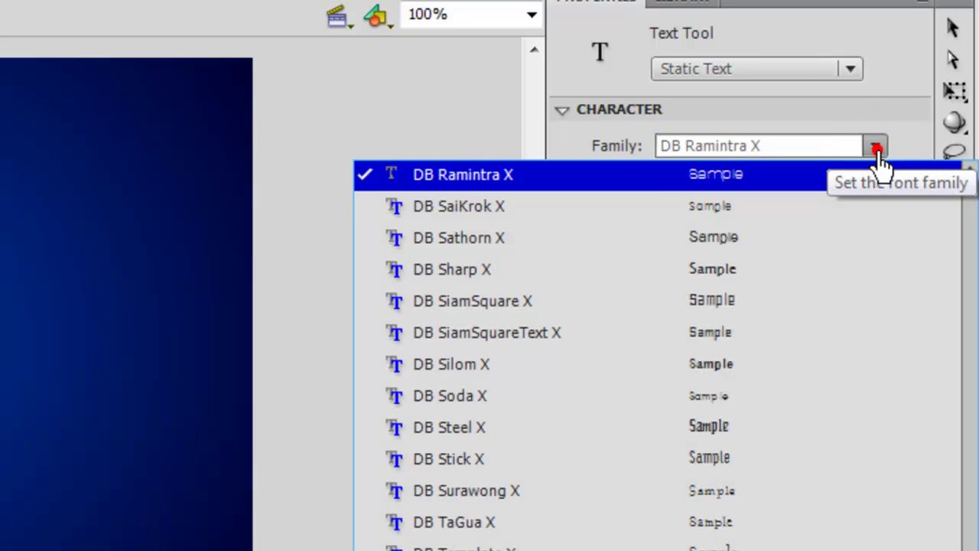
pyautogui.click(445, 180)
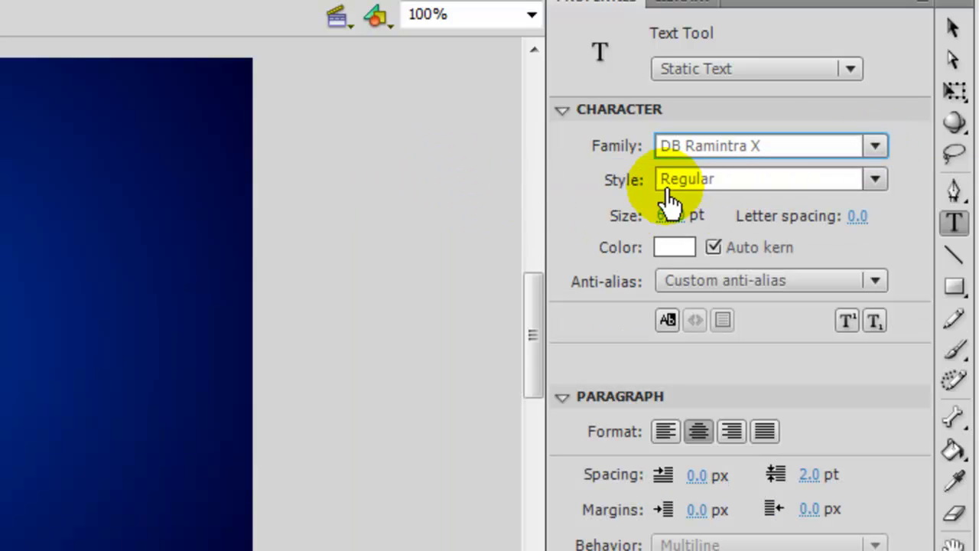
pyautogui.click(874, 179)
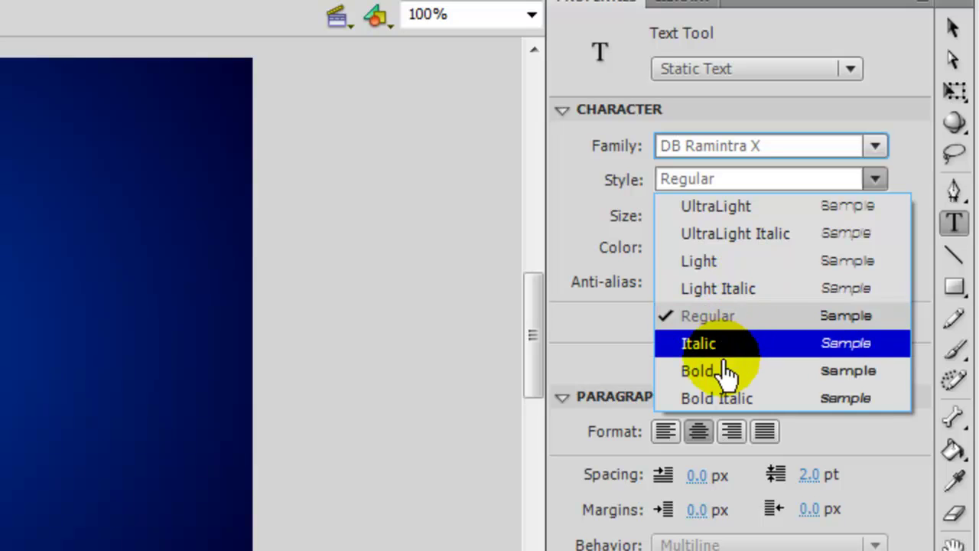
pyautogui.click(695, 371)
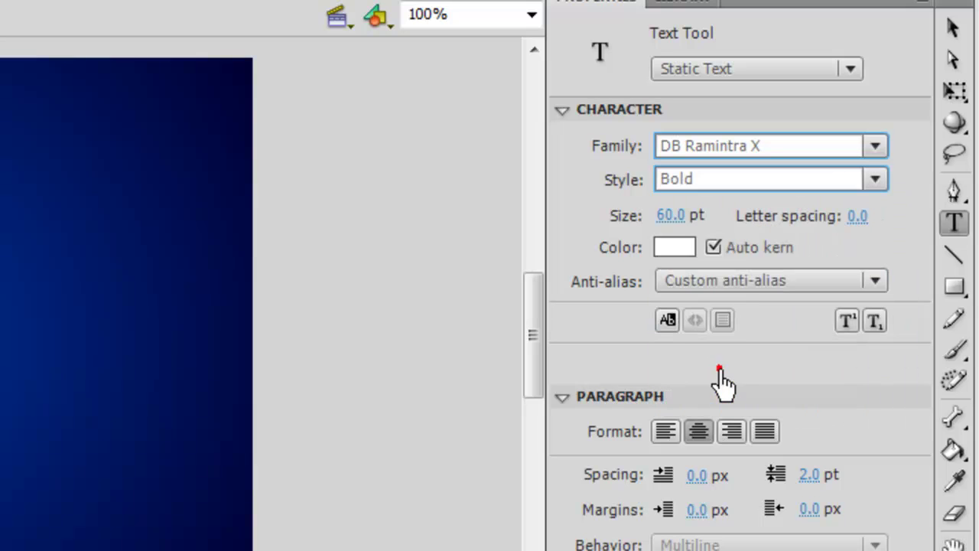
pyautogui.click(683, 260)
pyautogui.click(573, 411)
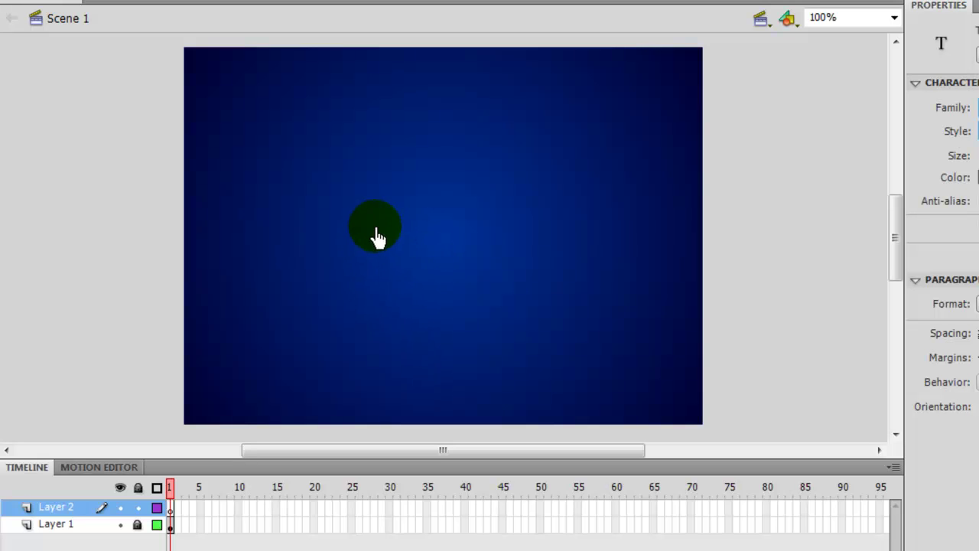
# Add the text "การกลับมาอีกครั้ง" to the stage on Layer 2.
pyautogui.click(365, 234)
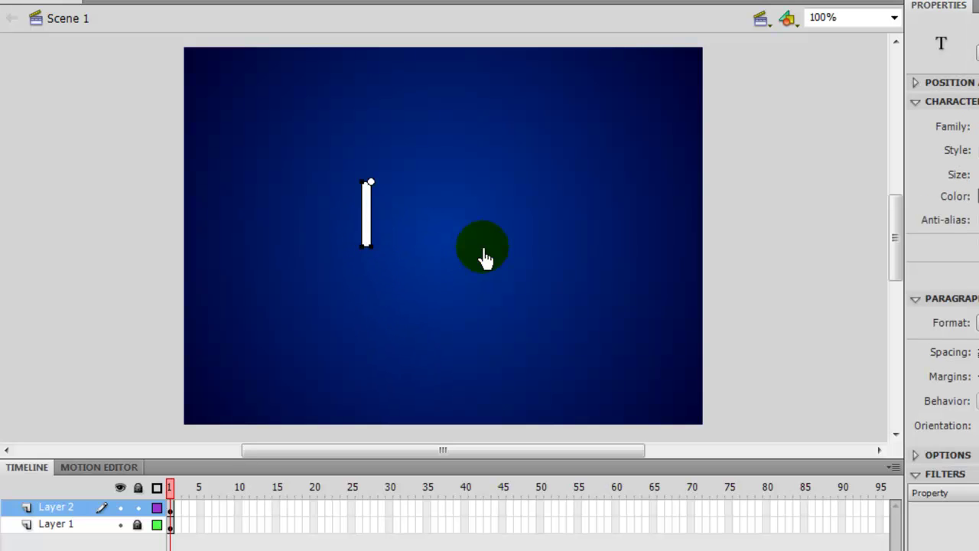
pyautogui.write('ការกลั')
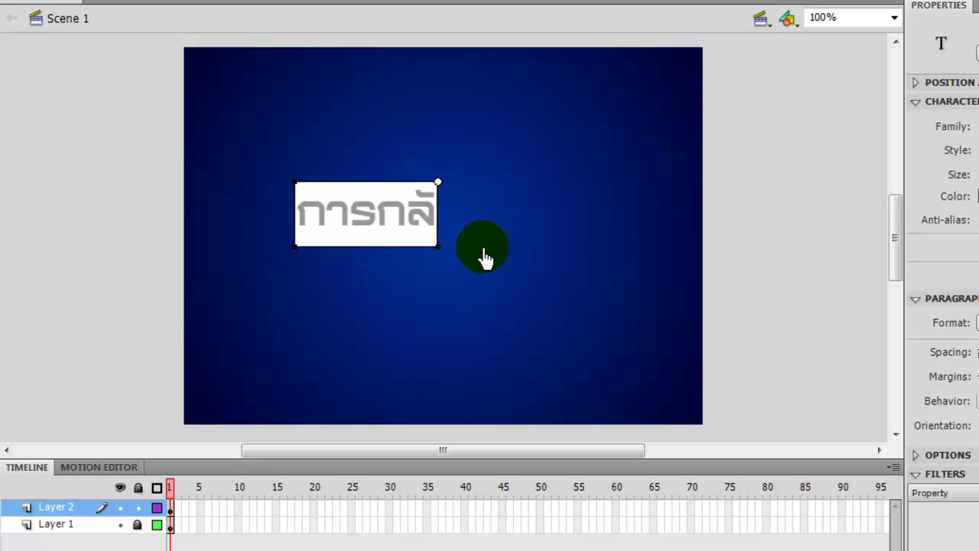
pyautogui.write('บมาอีกครั้ง')
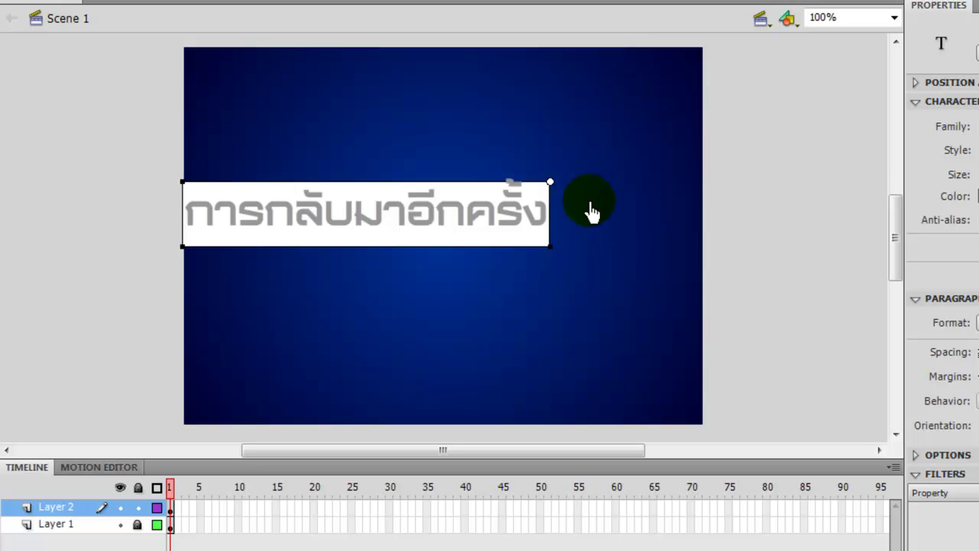
pyautogui.press('Escape')
# Move the text toward the middle and align it horizontally and vertically to the center of the stage.
pyautogui.moveTo(361, 201); pyautogui.dragTo(444, 226)
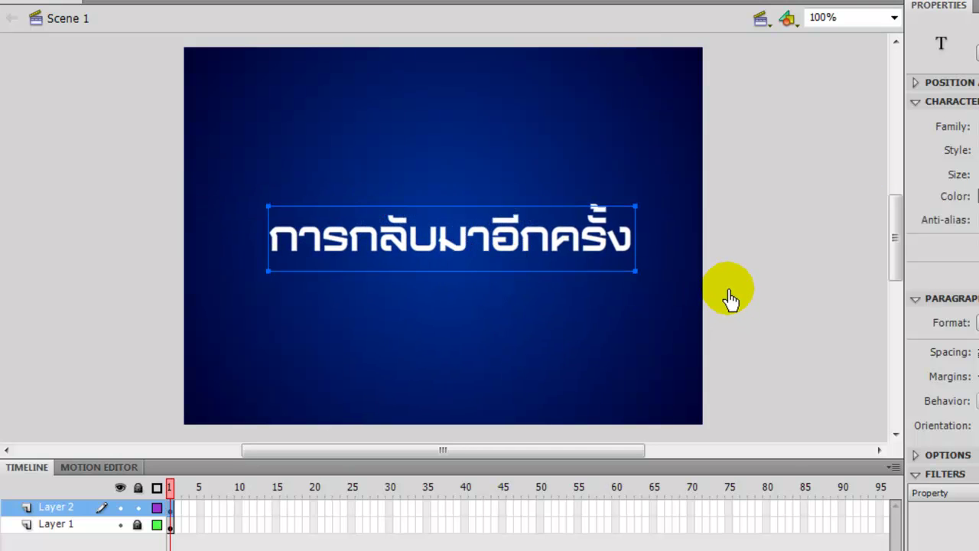
pyautogui.hotkey('ctrl', 'k')
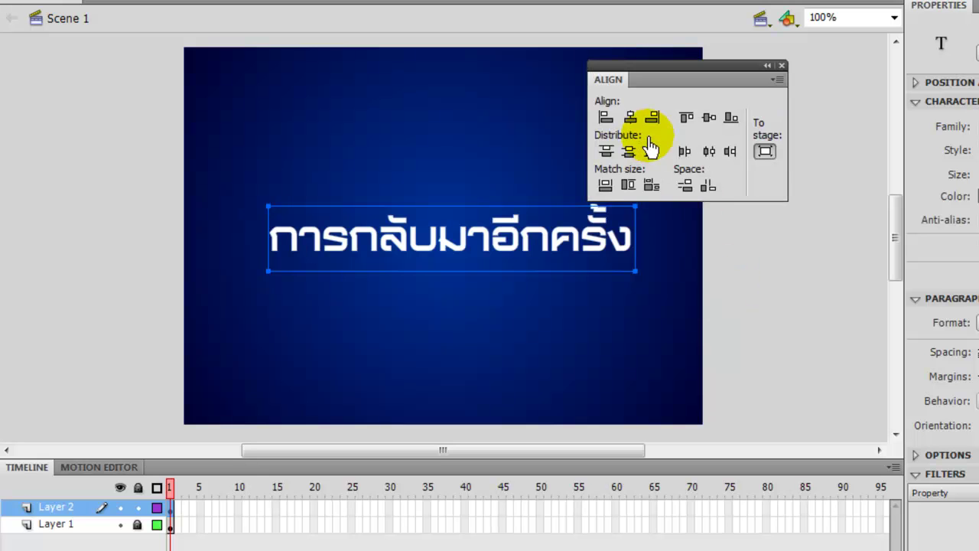
pyautogui.click(630, 117)
pyautogui.click(709, 118)
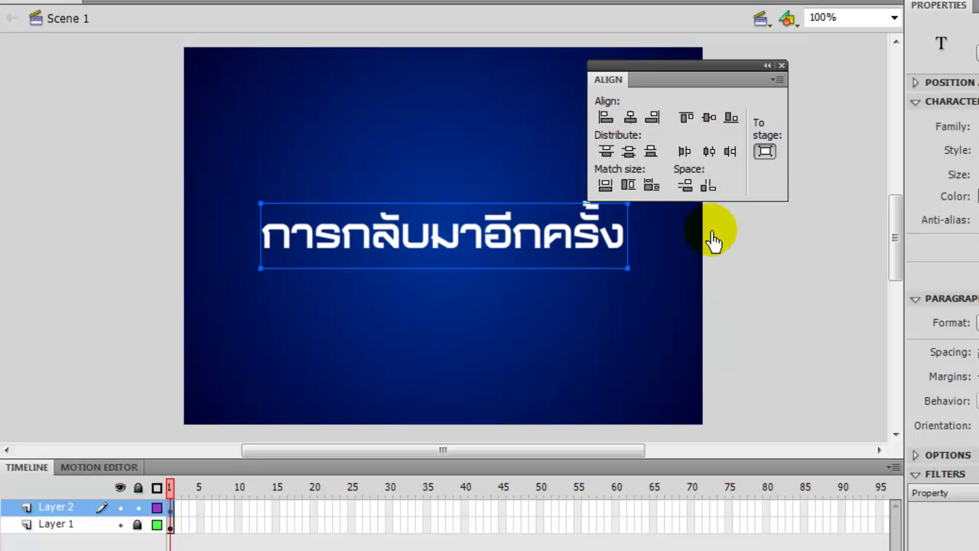
pyautogui.click(782, 67)
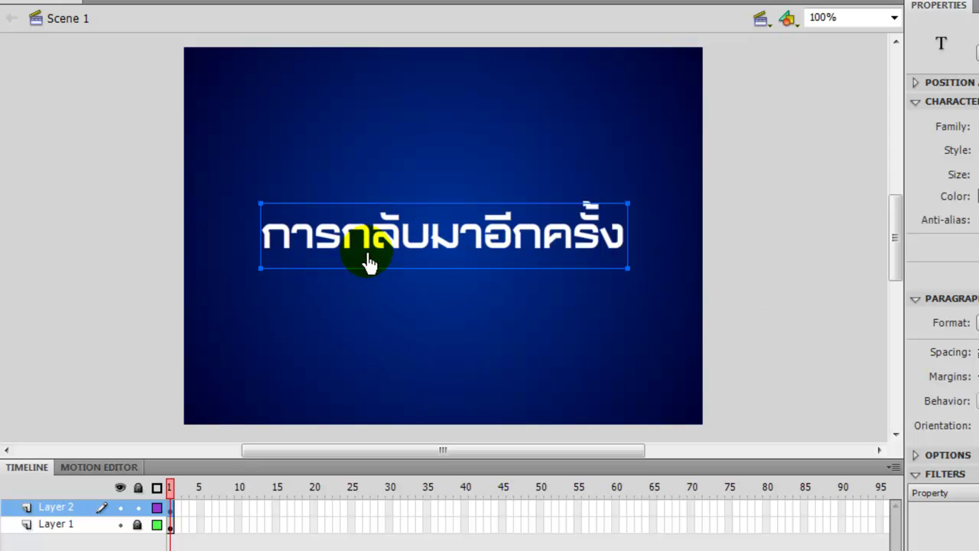
pyautogui.click(723, 264)
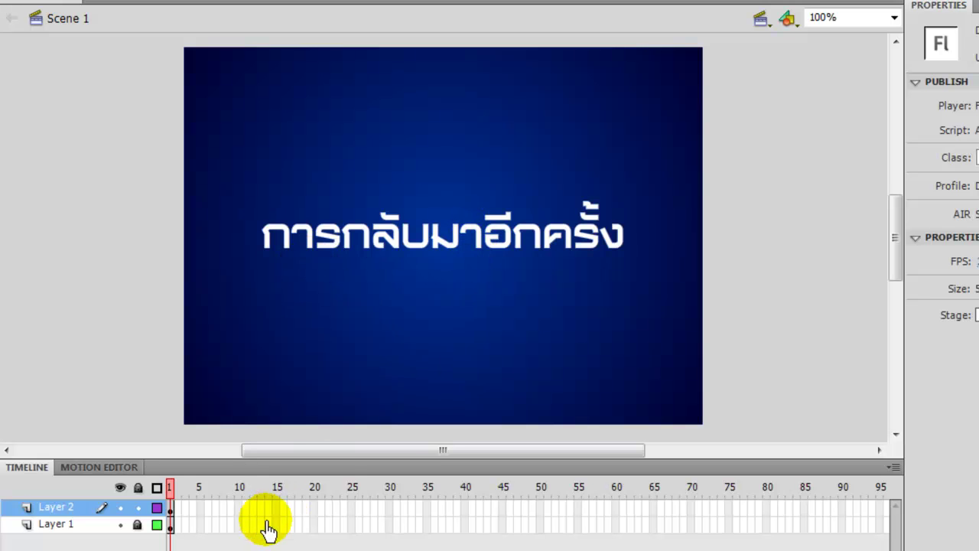
pyautogui.click(136, 526)
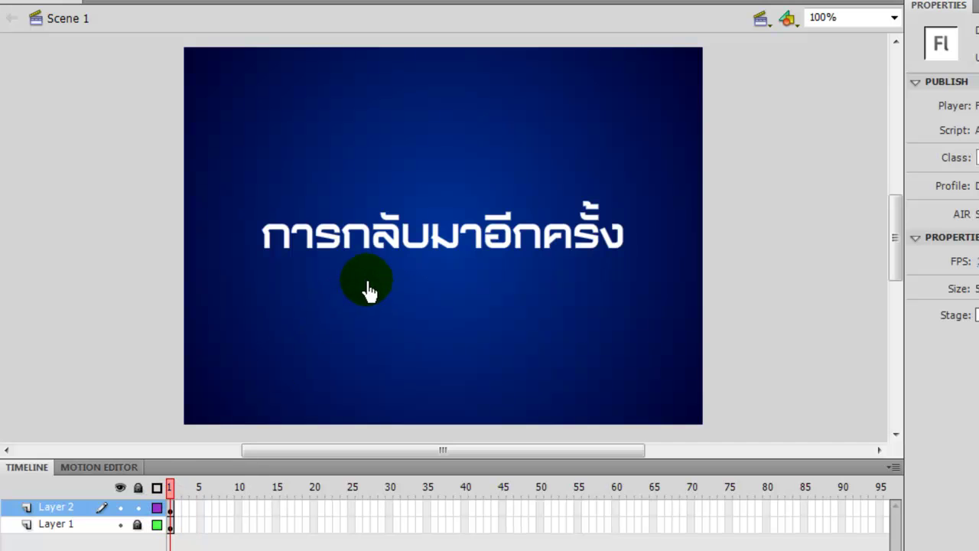
# Apply a classic tween to the text and insert a keyframe at frame 10 of Layer 2.
pyautogui.click(388, 239)
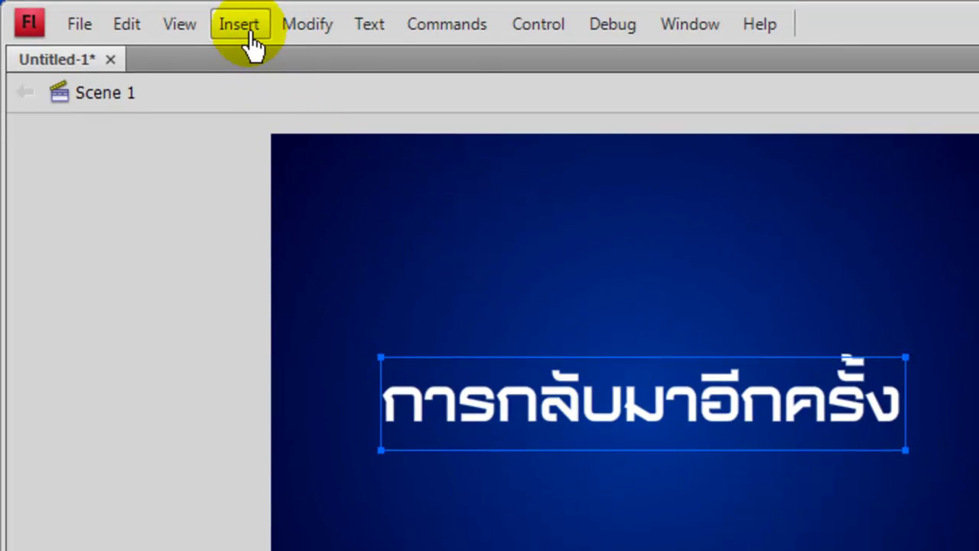
pyautogui.click(250, 32)
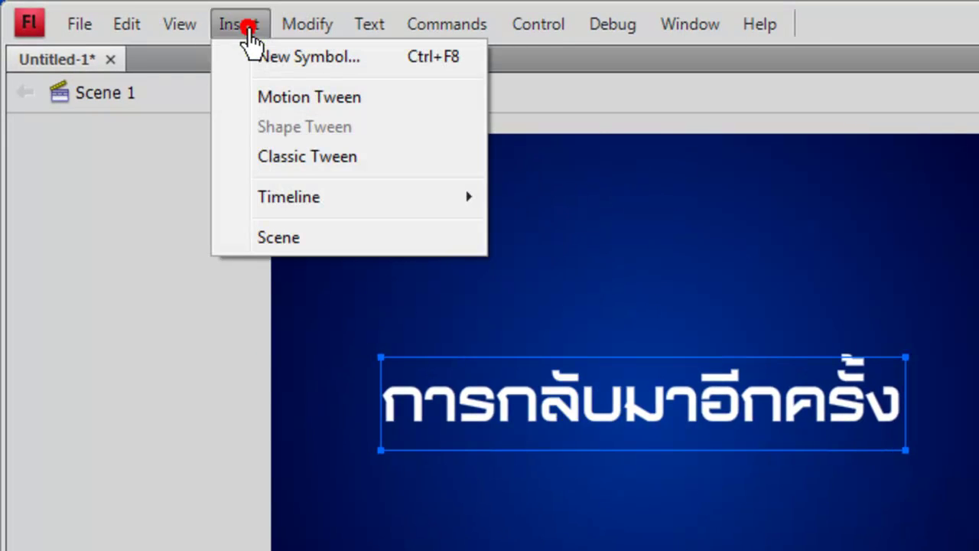
pyautogui.click(306, 158)
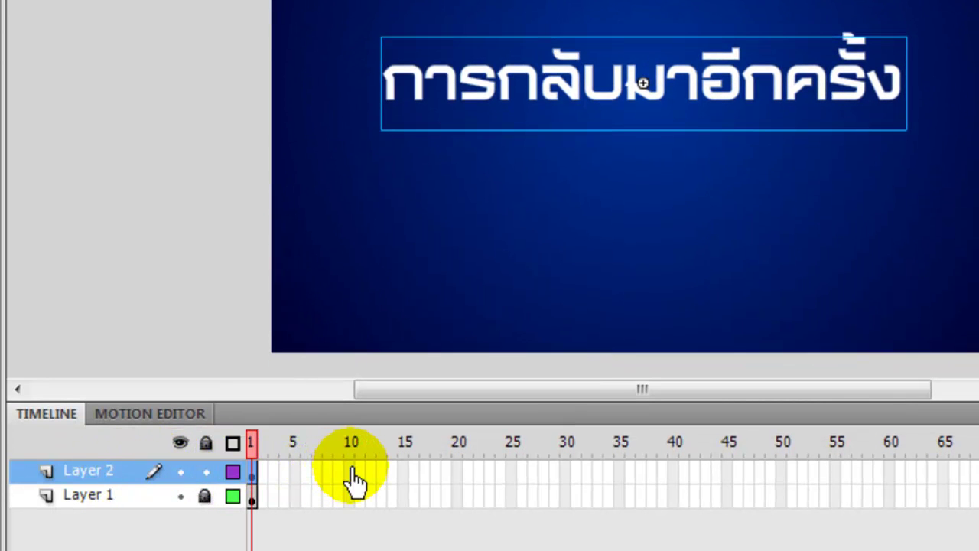
pyautogui.click(348, 471)
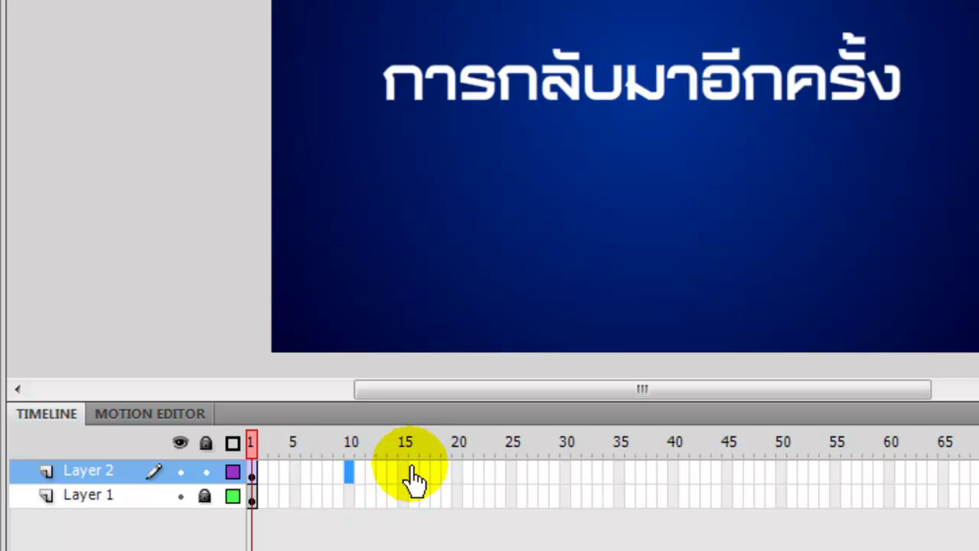
pyautogui.press('F6')
pyautogui.moveTo(348, 448)
pyautogui.mouseDown()
pyautogui.moveTo(252, 450)
pyautogui.moveTo(325, 452)
pyautogui.moveTo(349, 464)
pyautogui.mouseUp()
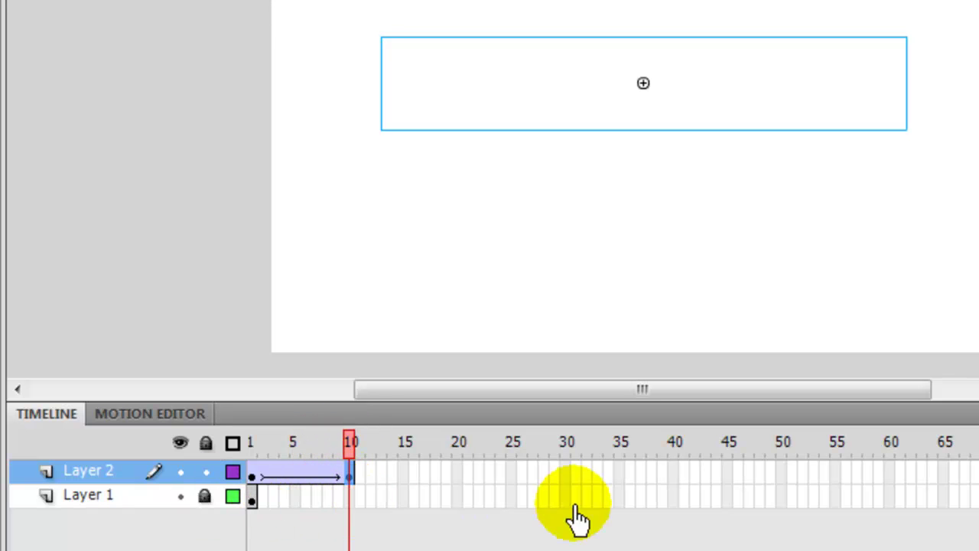
# Extend the blue background on Layer 1 with a keyframe at frame 70.
pyautogui.click(724, 512)
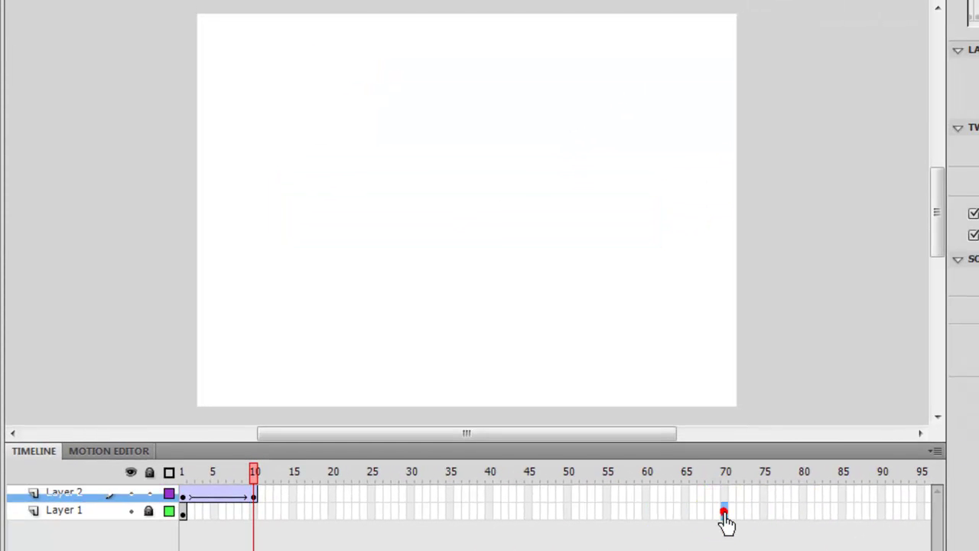
pyautogui.click(724, 514)
pyautogui.press('F5')
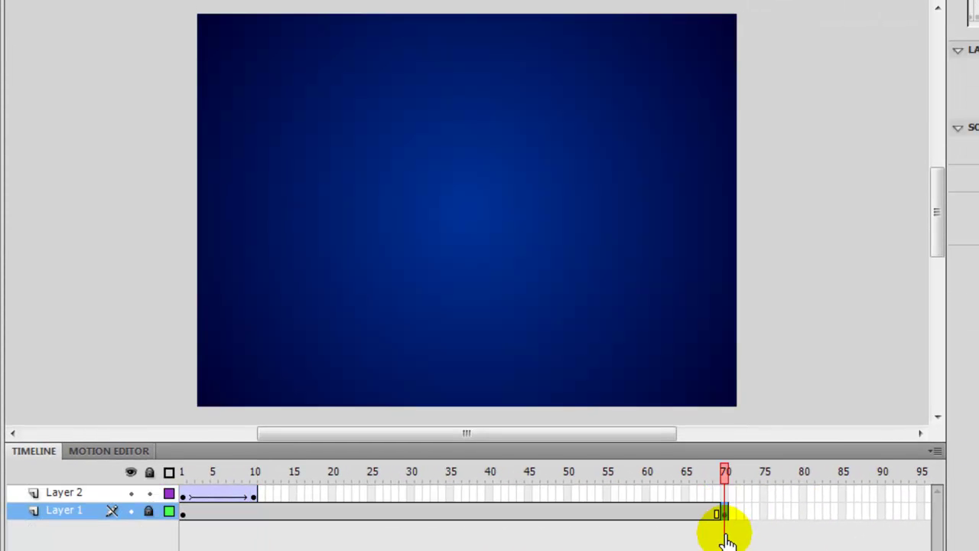
# Set the text's color effect at frame 1 of Layer 2 to Alpha 0%.
pyautogui.click(254, 473)
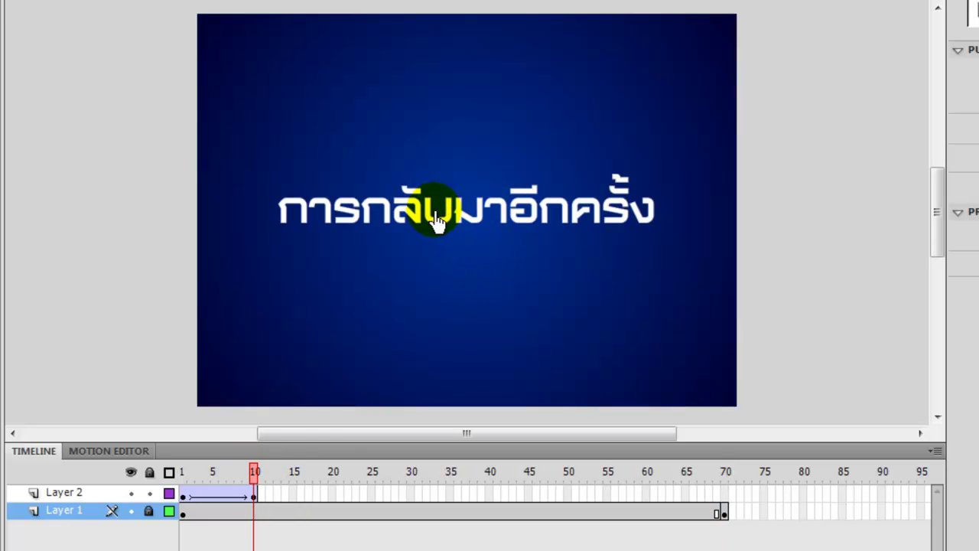
pyautogui.moveTo(254, 476); pyautogui.dragTo(182, 471)
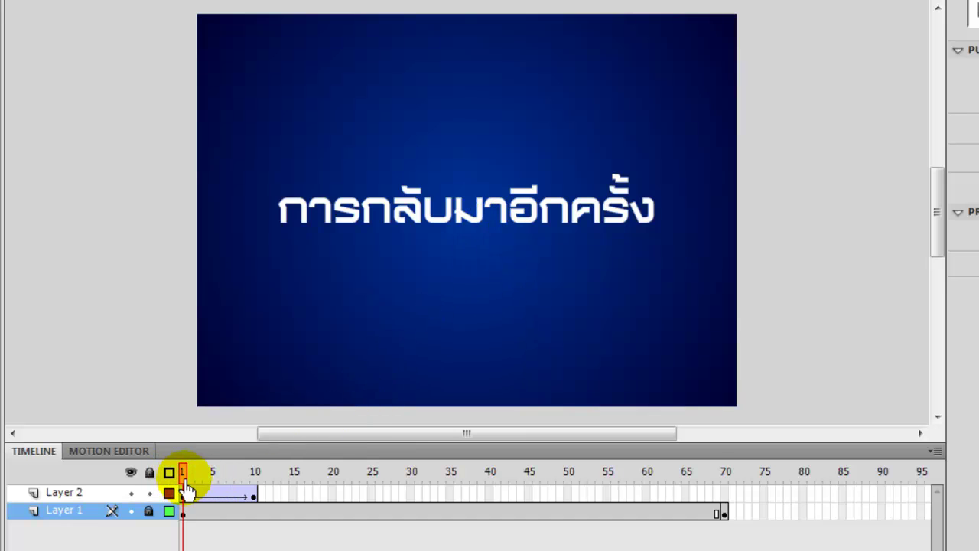
pyautogui.click(429, 220)
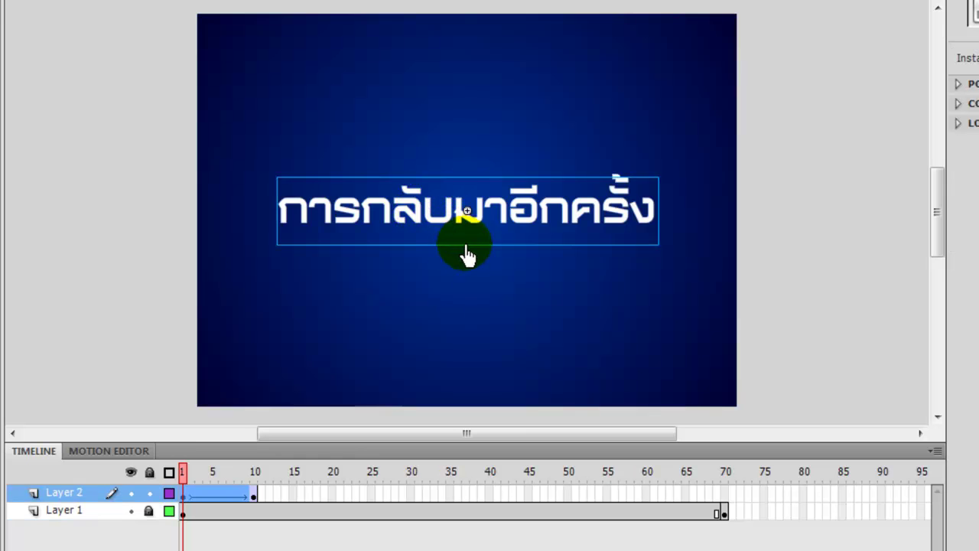
pyautogui.click(790, 258)
pyautogui.click(537, 214)
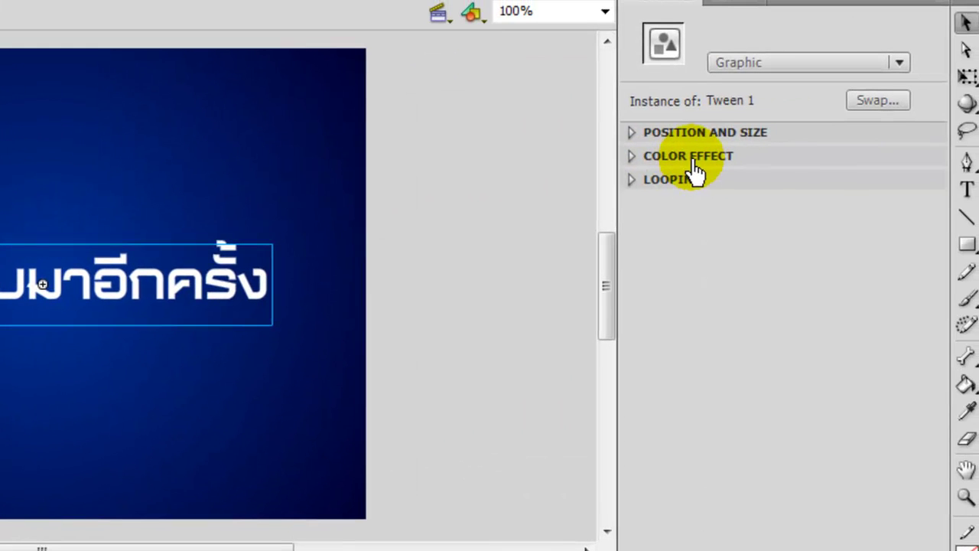
pyautogui.click(693, 164)
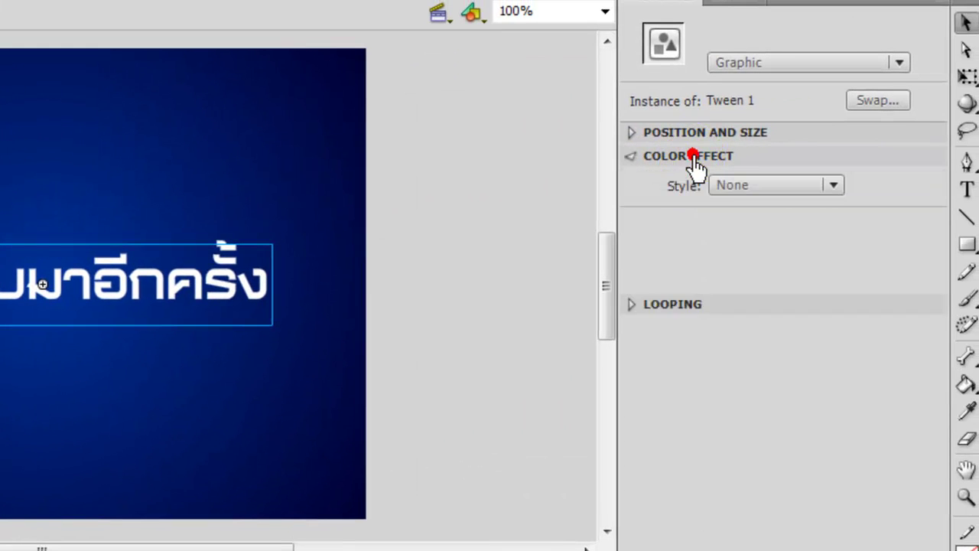
pyautogui.click(769, 186)
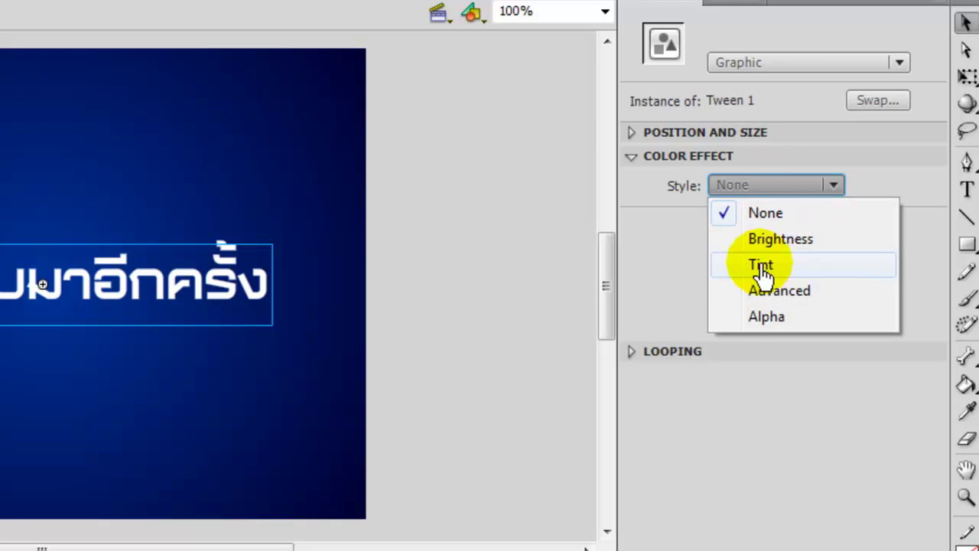
pyautogui.click(759, 321)
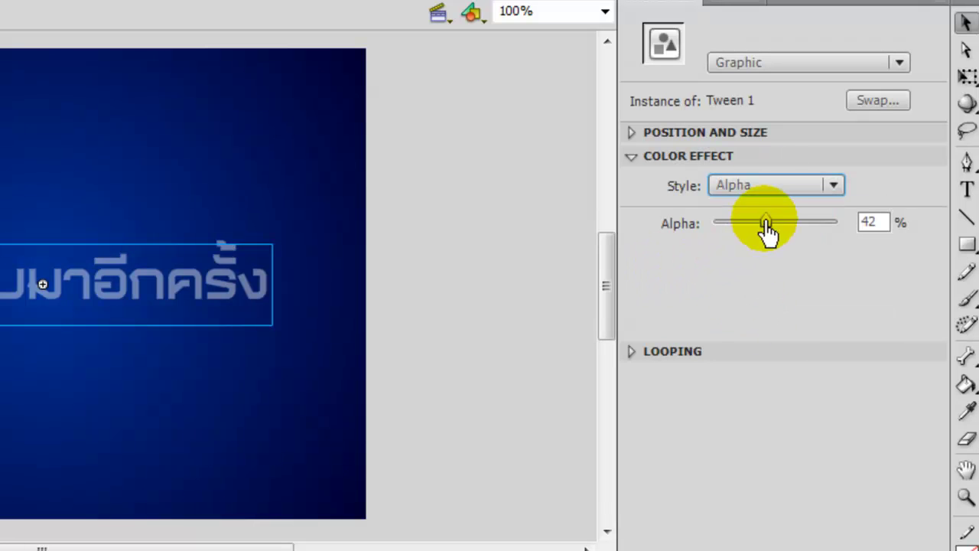
pyautogui.moveTo(767, 231); pyautogui.dragTo(715, 231)
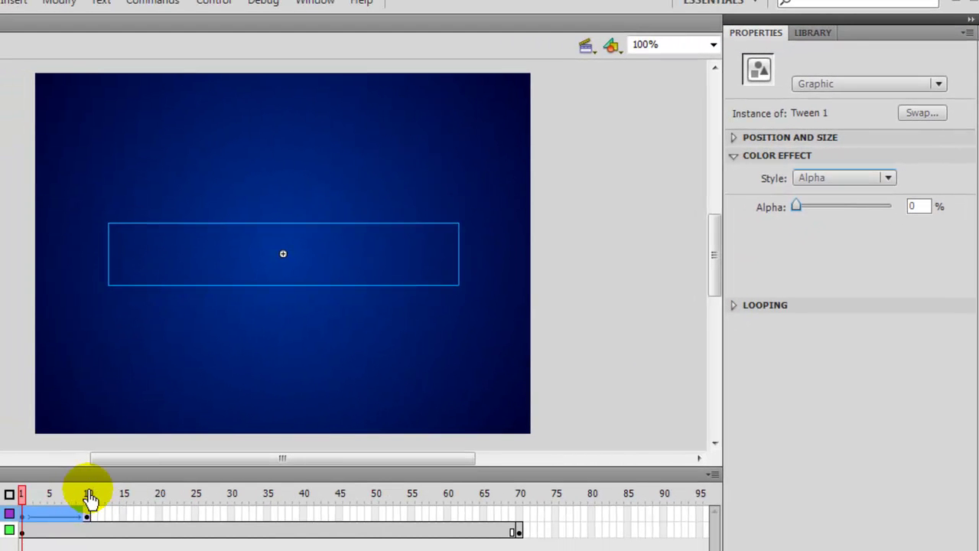
# Scrub the timeline between frames 1 and 10 to preview the text's fade-in.
pyautogui.click(88, 497)
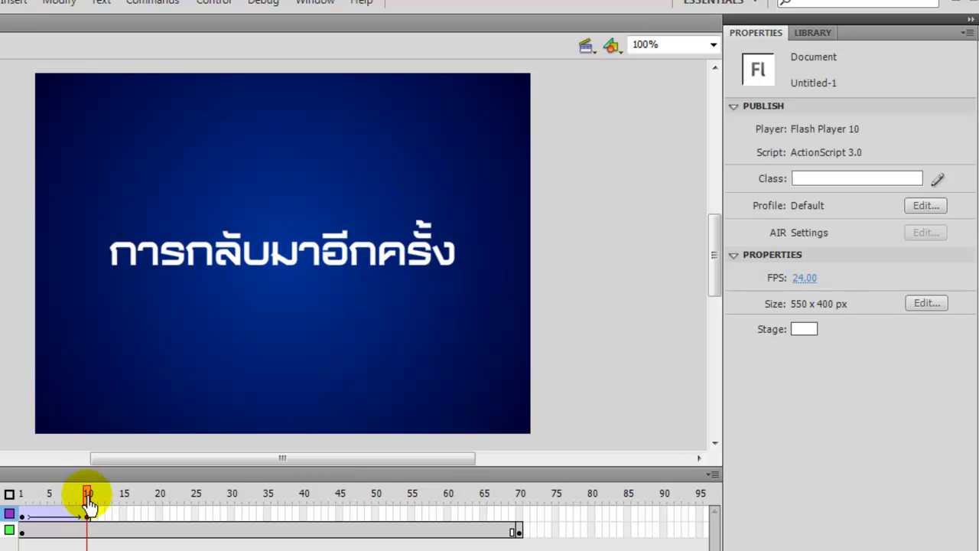
pyautogui.click(24, 494)
pyautogui.moveTo(24, 497); pyautogui.dragTo(88, 515)
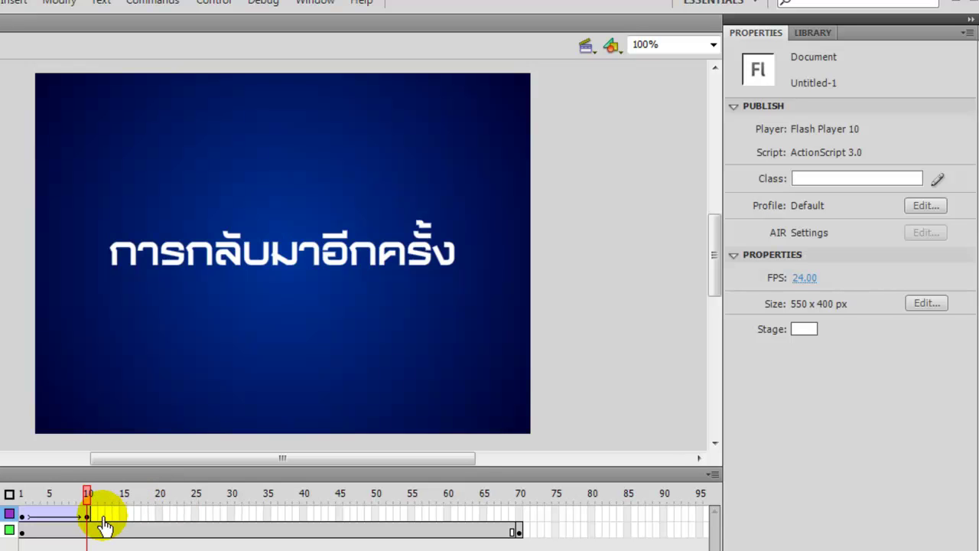
# Insert a keyframe at frame 50 of Layer 2 and scrub back to frame 10 to check the text.
pyautogui.click(374, 514)
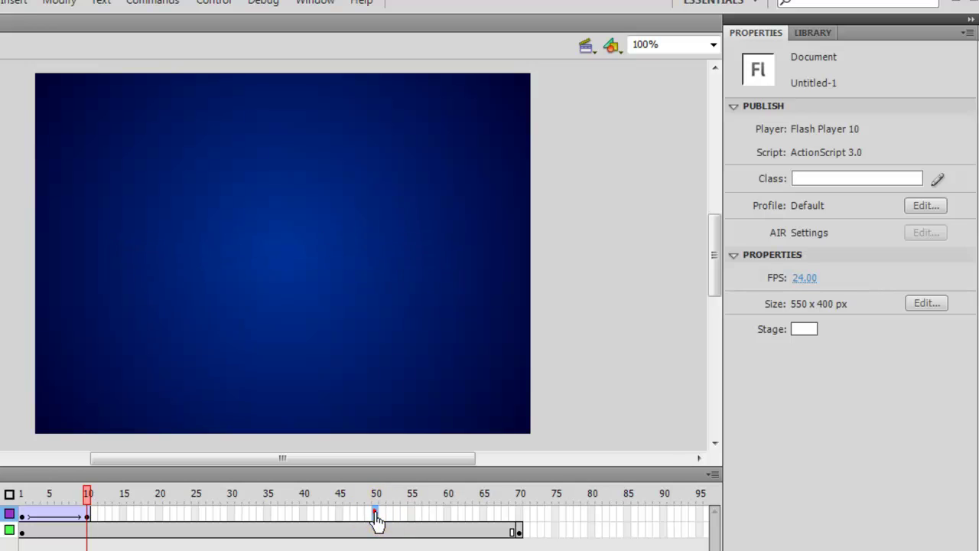
pyautogui.press('F6')
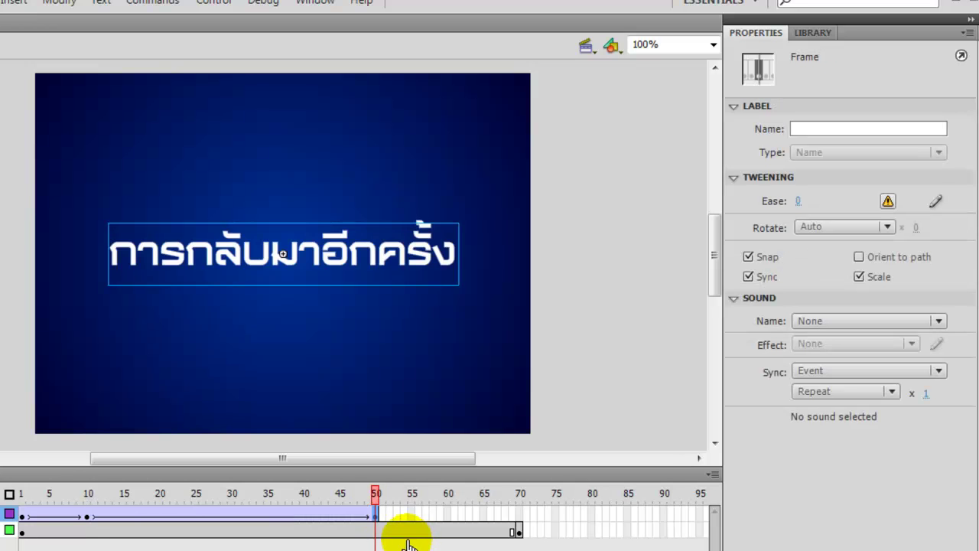
pyautogui.moveTo(375, 494); pyautogui.dragTo(88, 504)
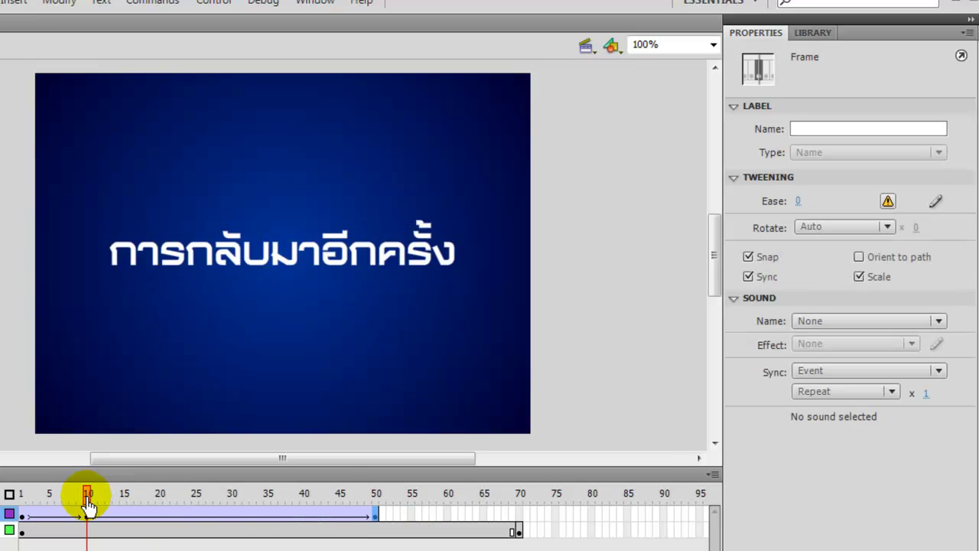
# Compare the text at frames 10 and 50 of Layer 2 by scrubbing the timeline.
pyautogui.click(282, 268)
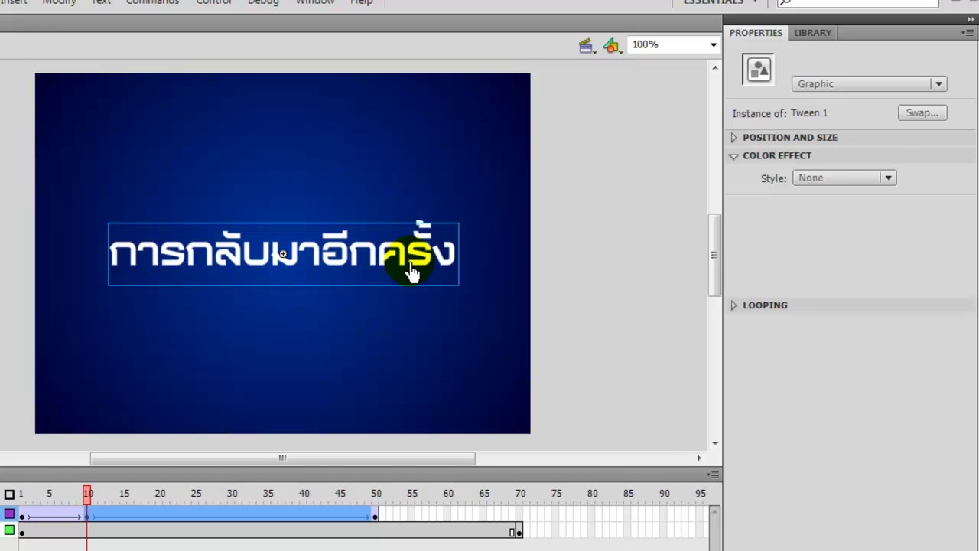
pyautogui.moveTo(88, 498); pyautogui.dragTo(377, 512)
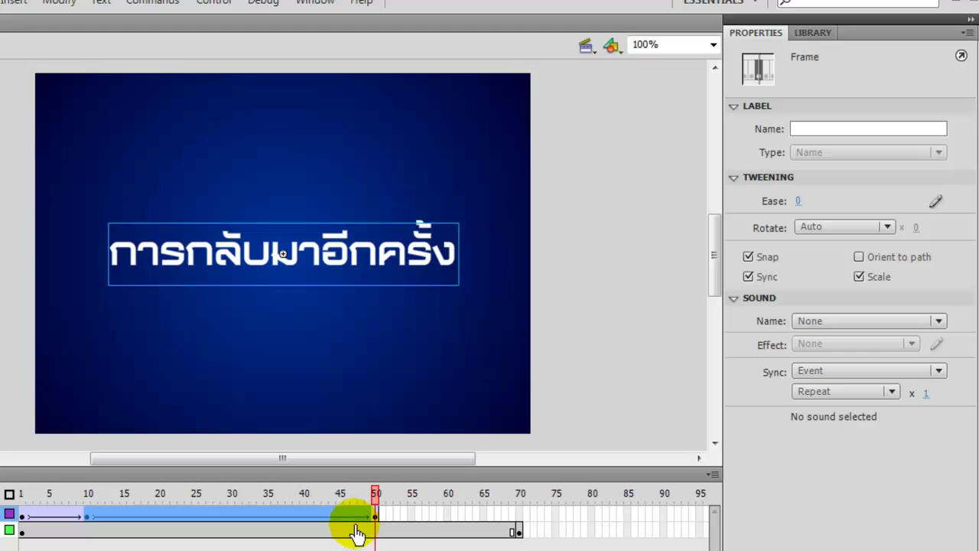
pyautogui.moveTo(25, 501); pyautogui.dragTo(87, 501)
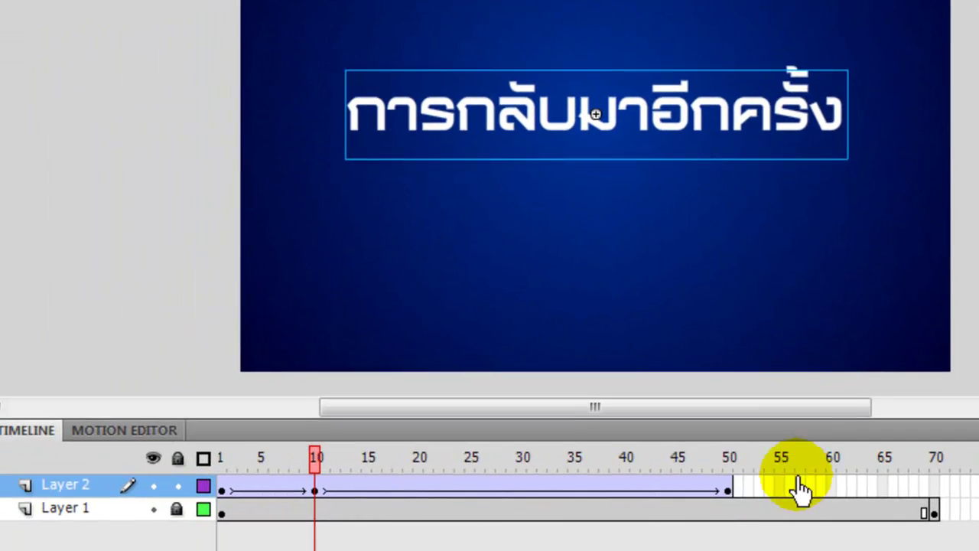
# Insert a keyframe at frame 60 of Layer 2 and set the text's color effect there to Alpha 0%.
pyautogui.click(845, 487)
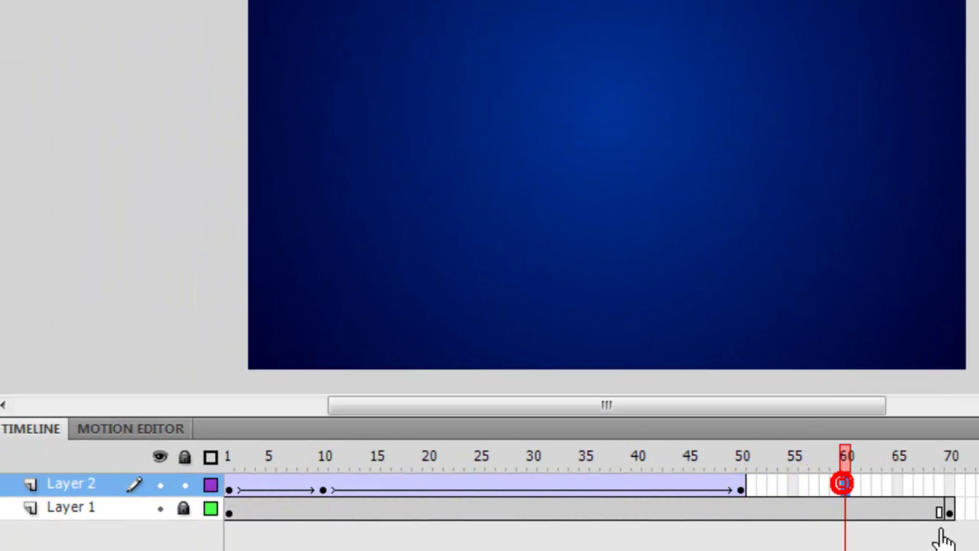
pyautogui.press('F6')
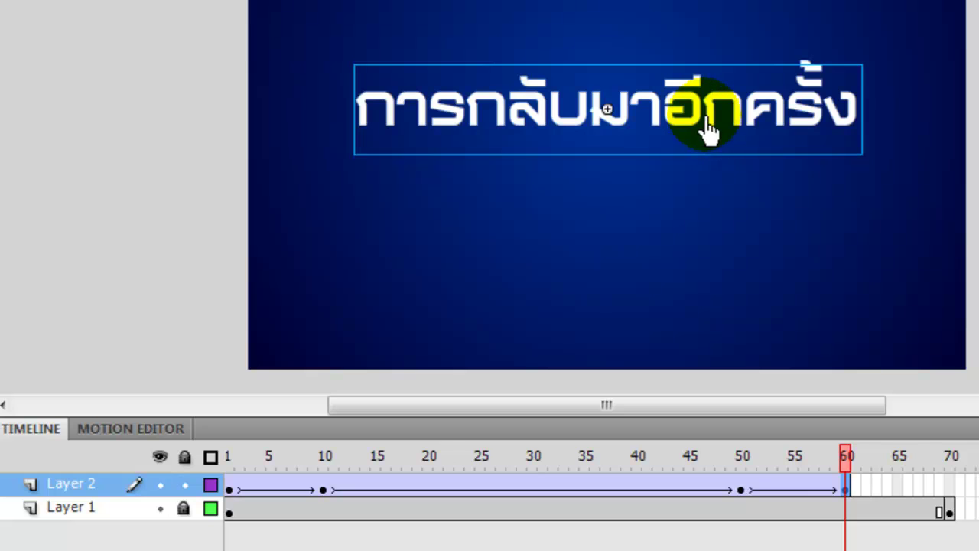
pyautogui.click(756, 111)
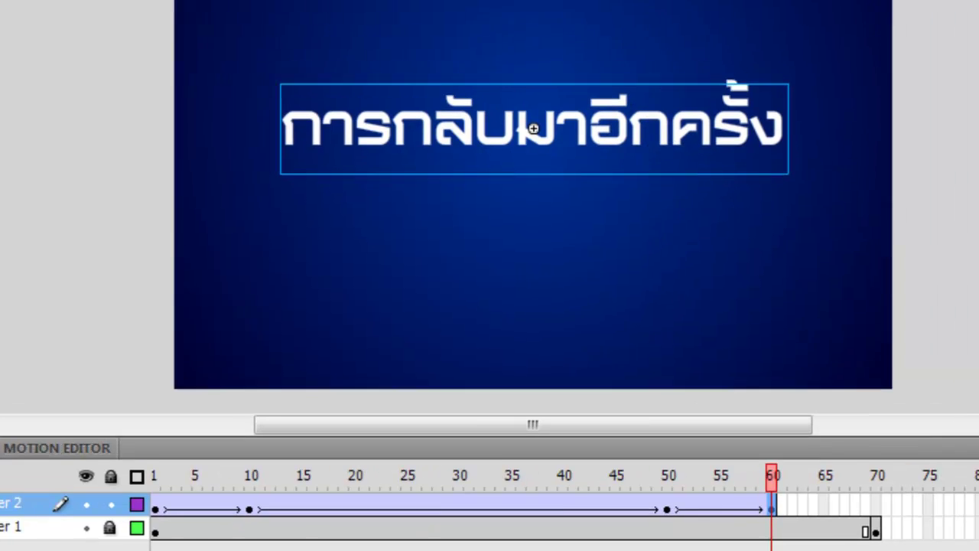
pyautogui.click(842, 143)
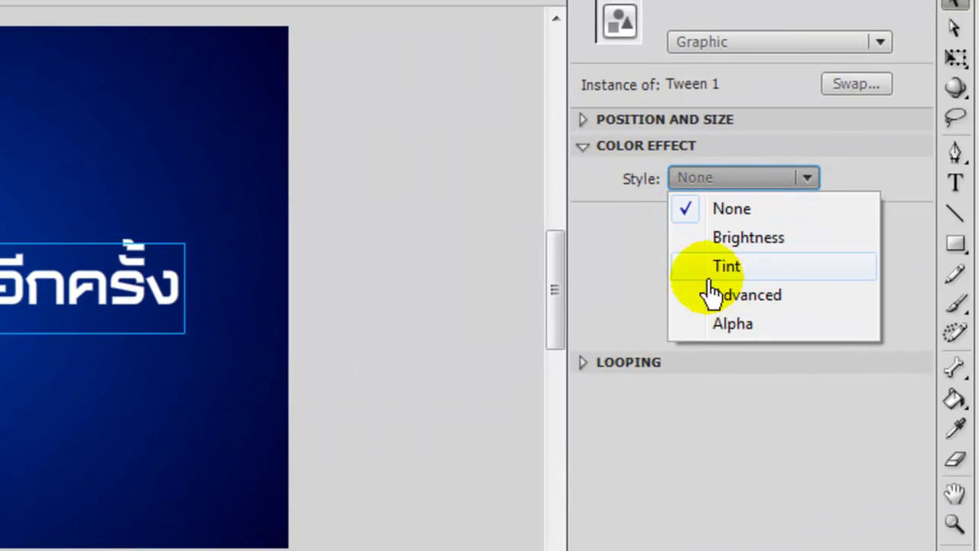
pyautogui.click(719, 325)
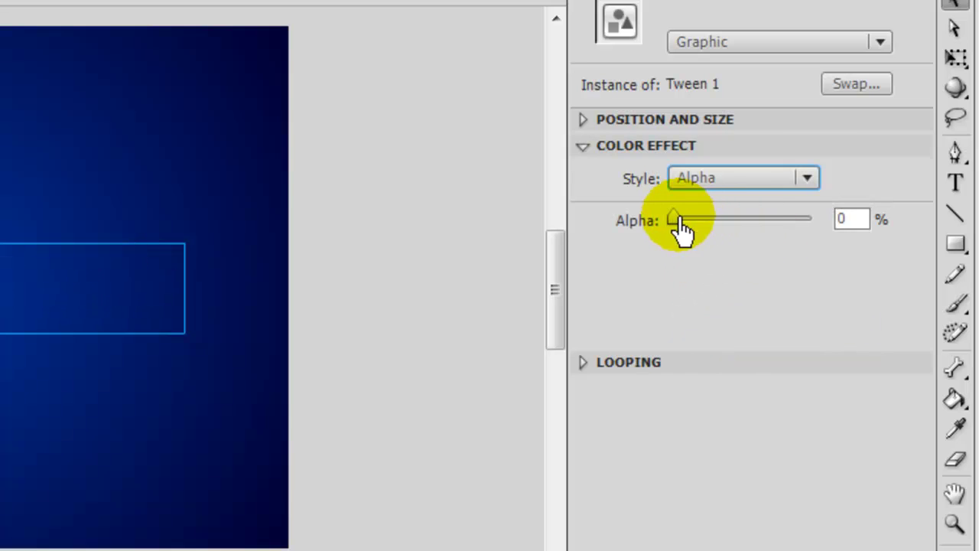
pyautogui.click(852, 222)
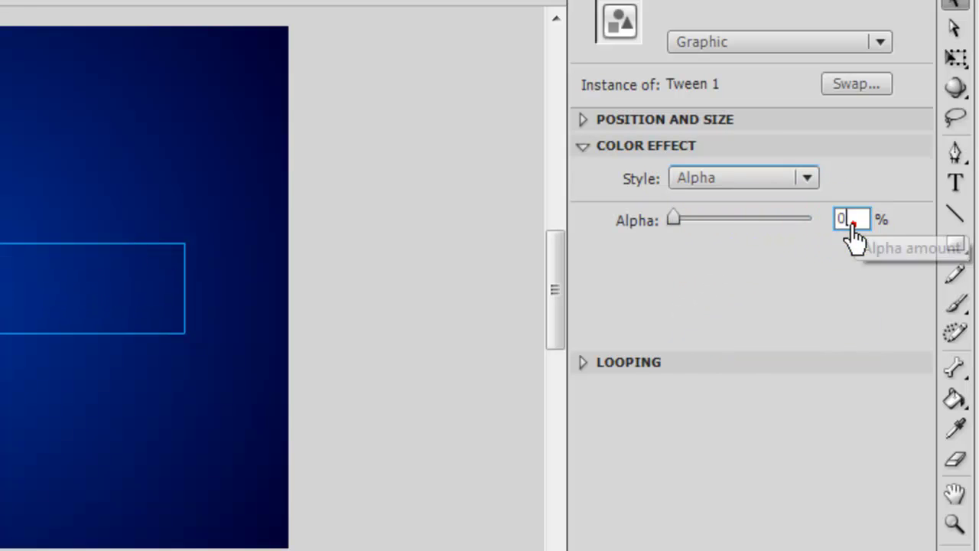
pyautogui.click(673, 224)
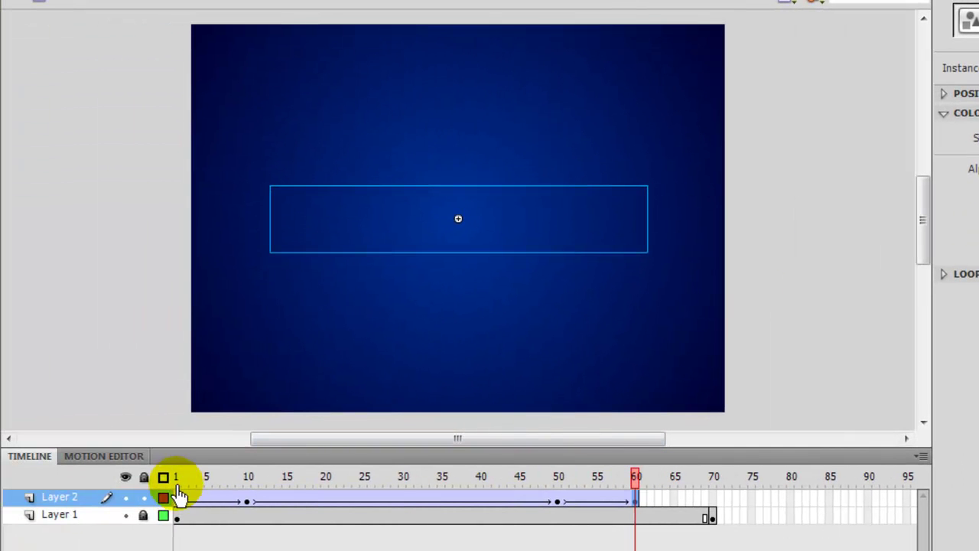
# Scrub the timeline from frame 1 to frame 60 to preview the text's fade-in and fade-out.
pyautogui.click(178, 496)
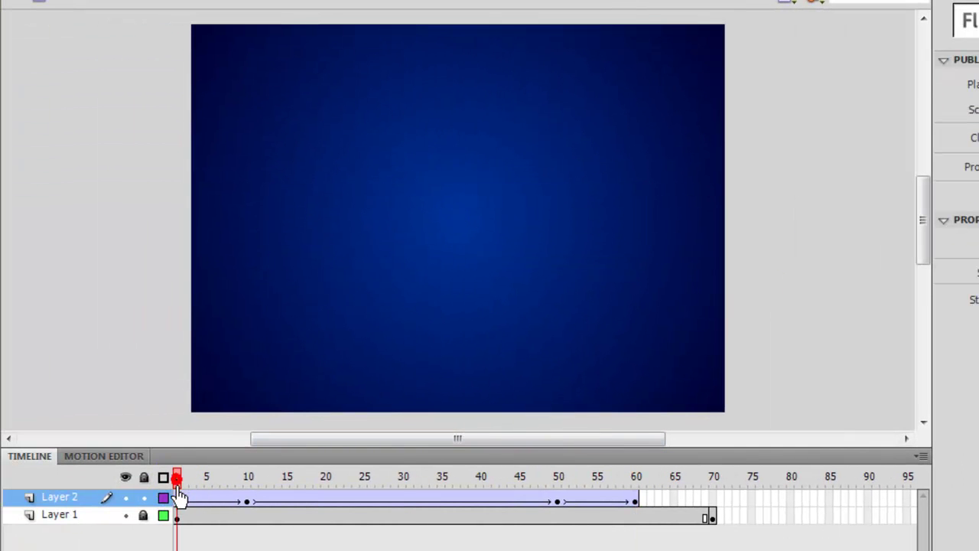
pyautogui.moveTo(177, 482); pyautogui.dragTo(639, 501)
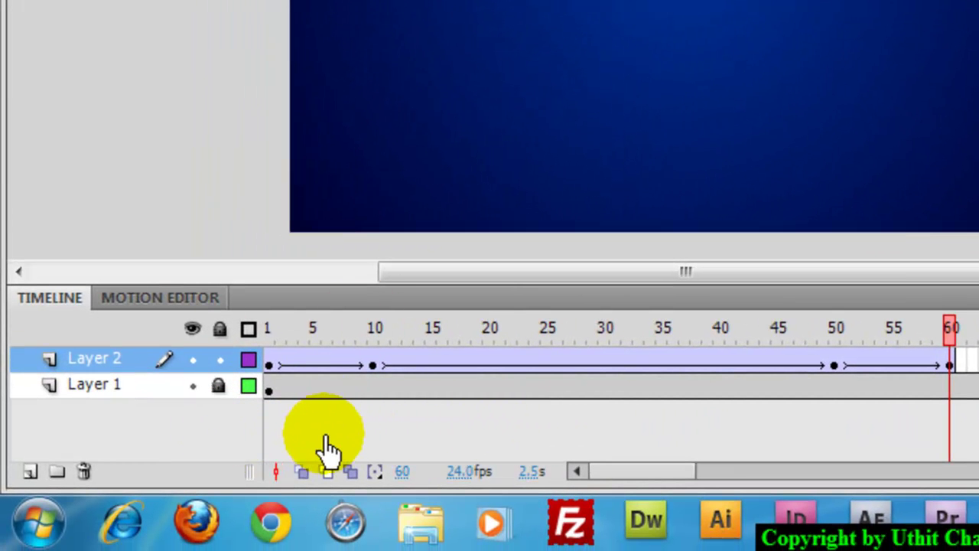
# Lock Layer 2 and add a new layer above it.
pyautogui.click(219, 358)
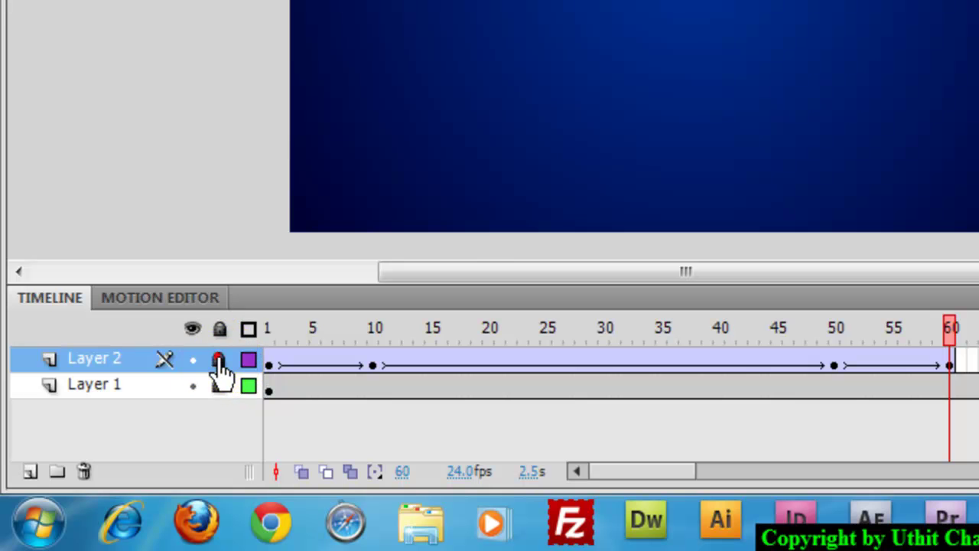
pyautogui.click(29, 472)
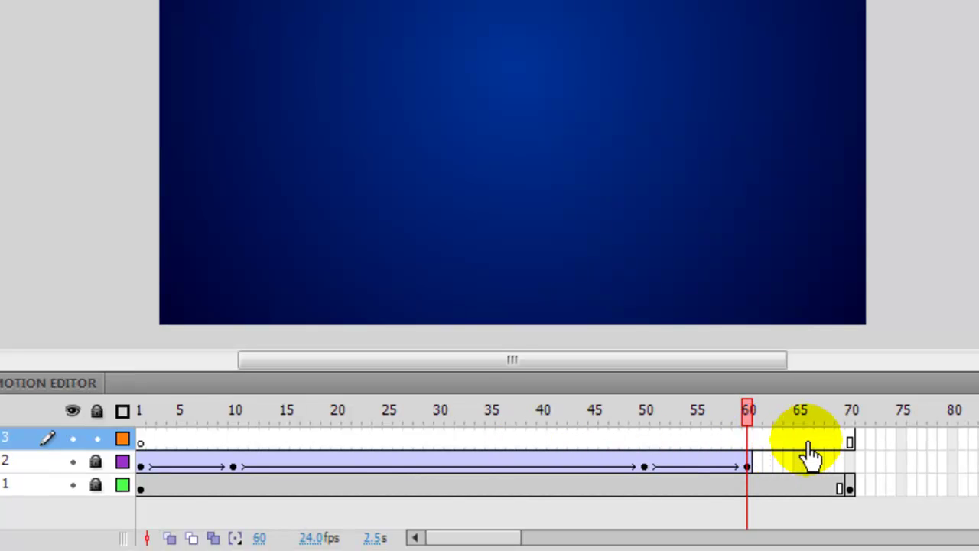
# Insert a blank keyframe at frame 65 of Layer 3 and remove the frames after it on that layer.
pyautogui.click(797, 441)
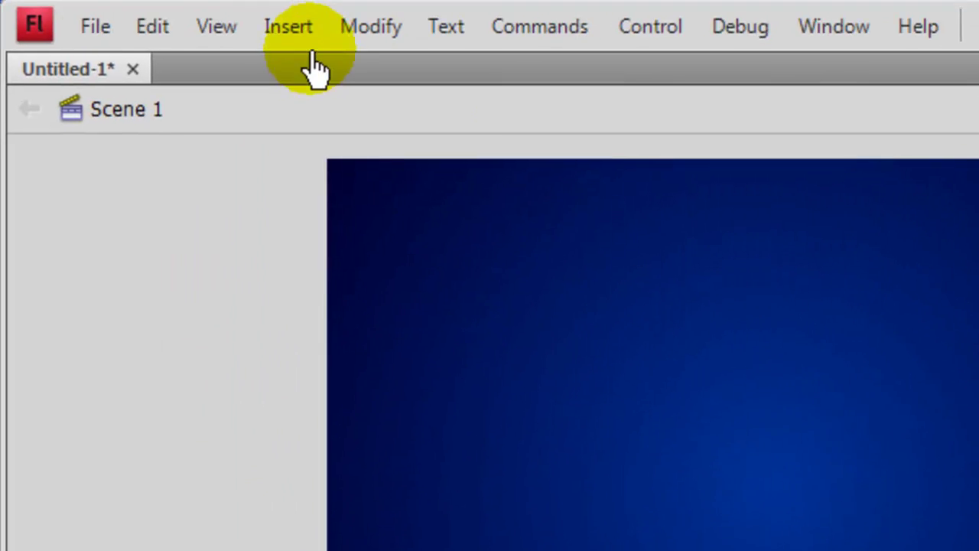
pyautogui.click(298, 31)
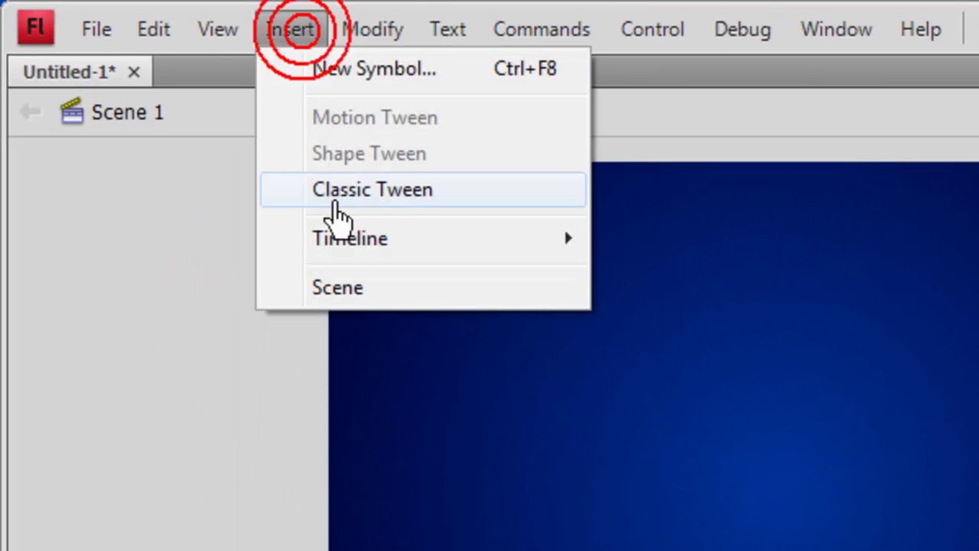
pyautogui.moveTo(350, 240)
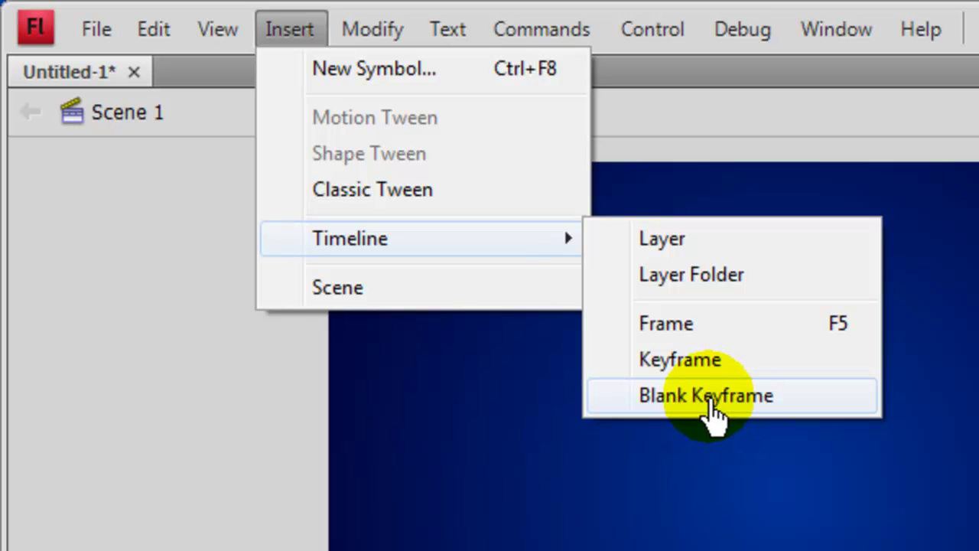
pyautogui.click(710, 404)
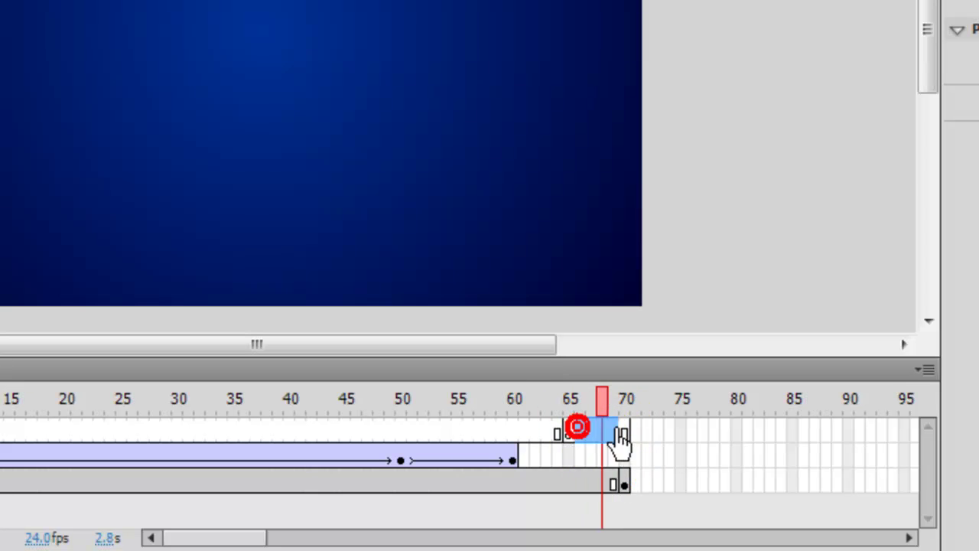
pyautogui.rightClick(606, 442)
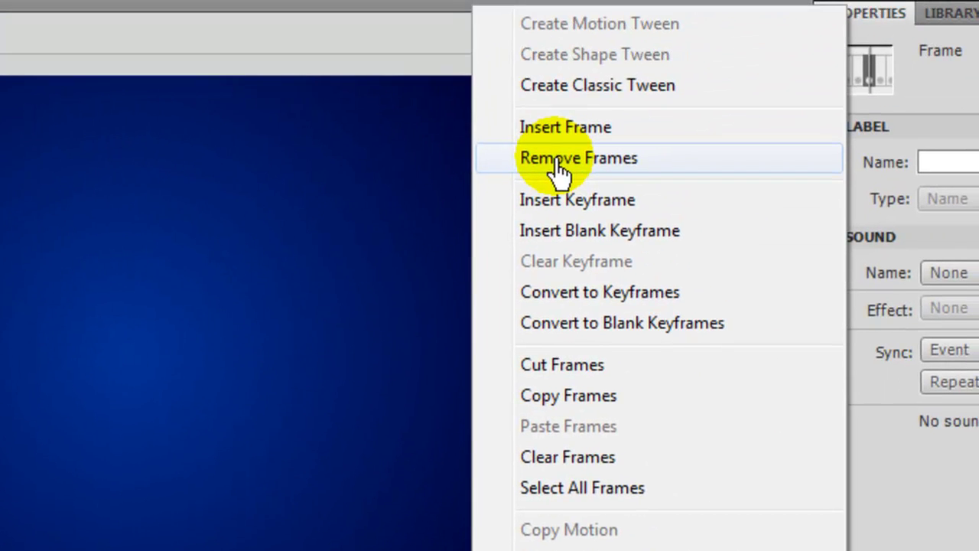
pyautogui.click(556, 164)
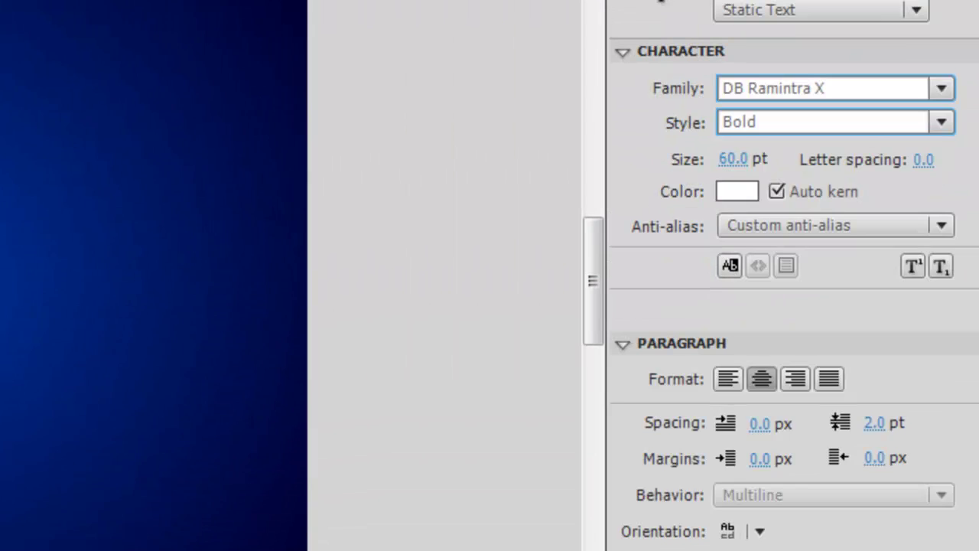
# Add the static text "ของเล่าออโต้บอท" to the stage at frame 65 of Layer 3.
pyautogui.click(955, 212)
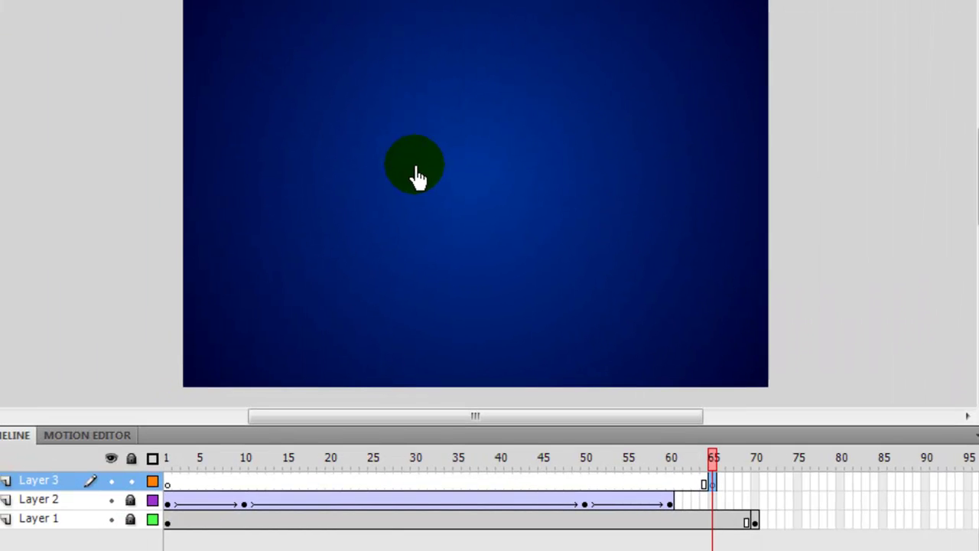
pyautogui.doubleClick(579, 436)
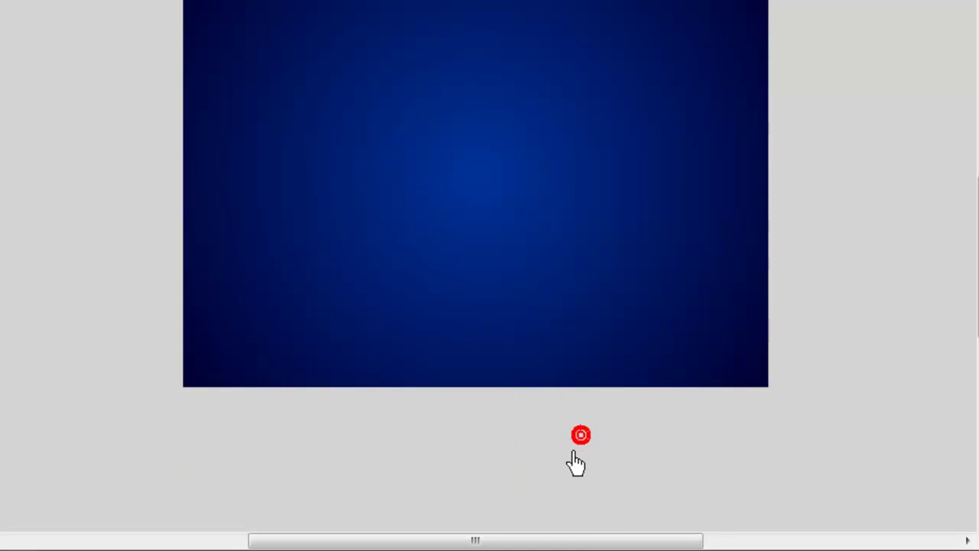
pyautogui.doubleClick(586, 547)
pyautogui.click(564, 458)
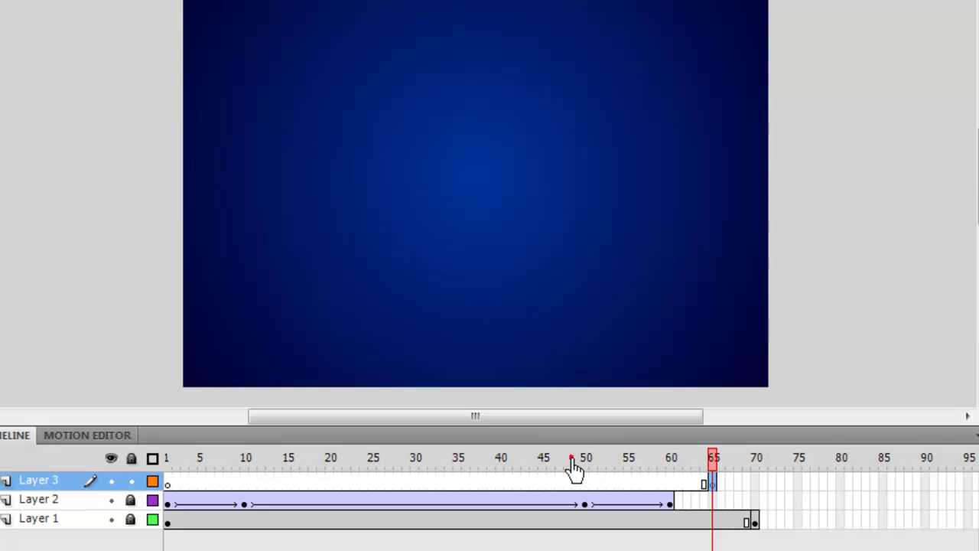
pyautogui.moveTo(560, 462); pyautogui.dragTo(709, 482)
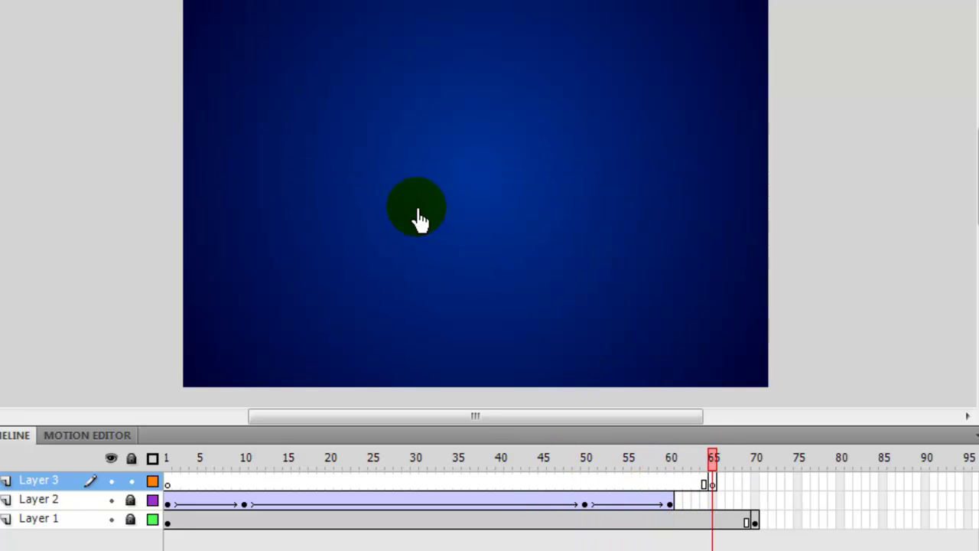
pyautogui.click(411, 187)
pyautogui.write('ของ')
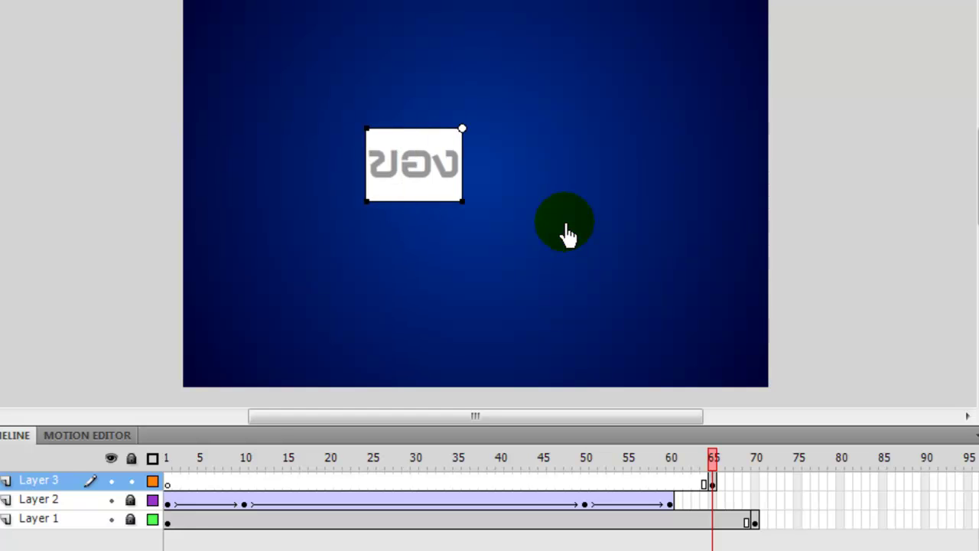
pyautogui.write('เล่าอ')
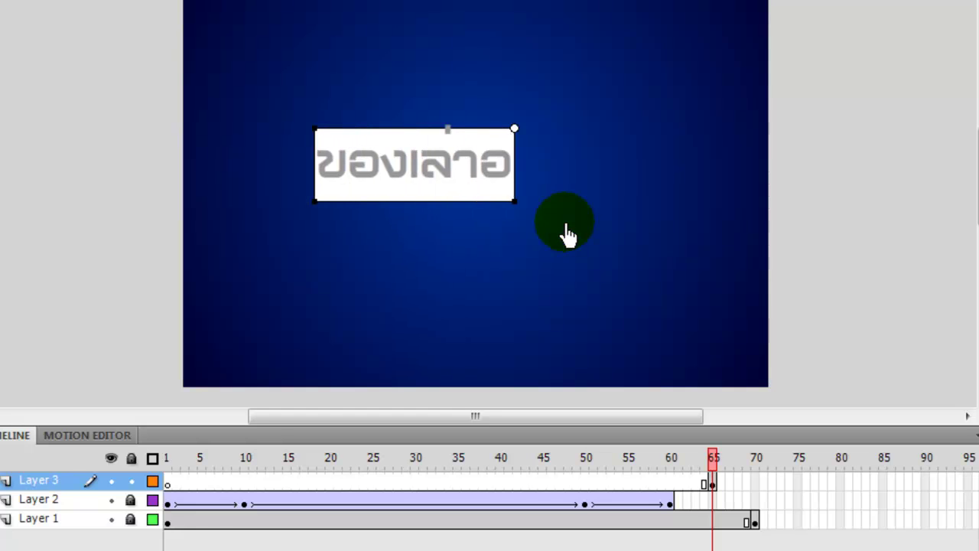
pyautogui.write('อโต้')
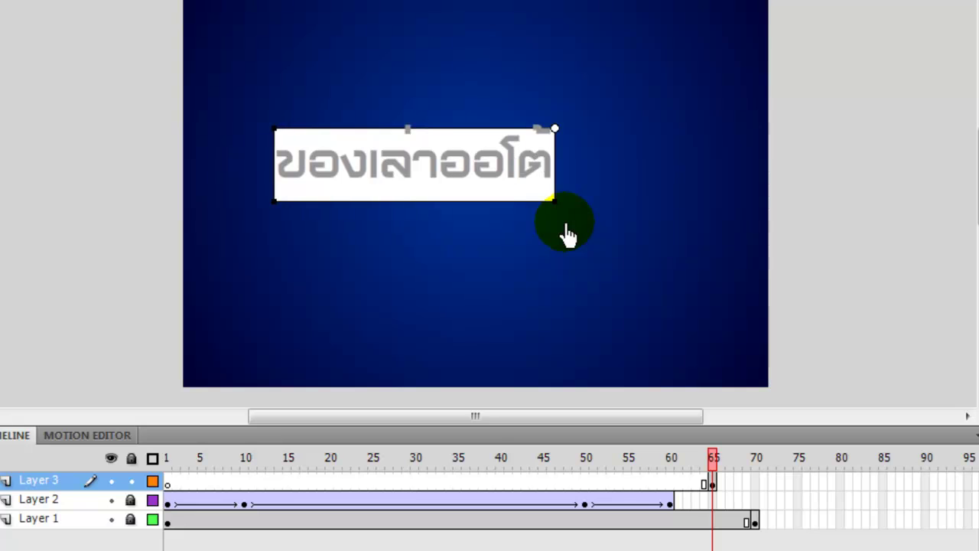
pyautogui.write('บอท')
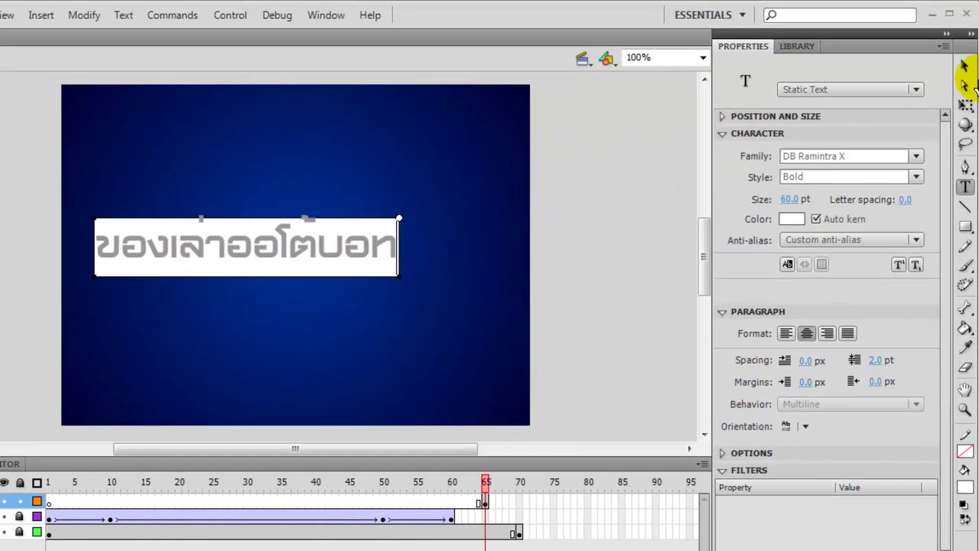
# Center the new text horizontally and vertically on the stage.
pyautogui.click(965, 67)
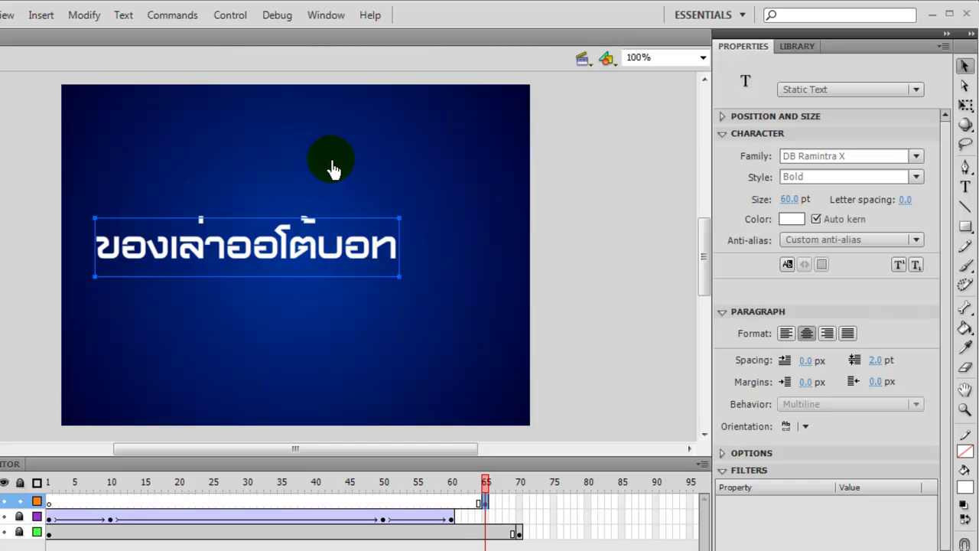
pyautogui.hotkey('ctrl', 'k')
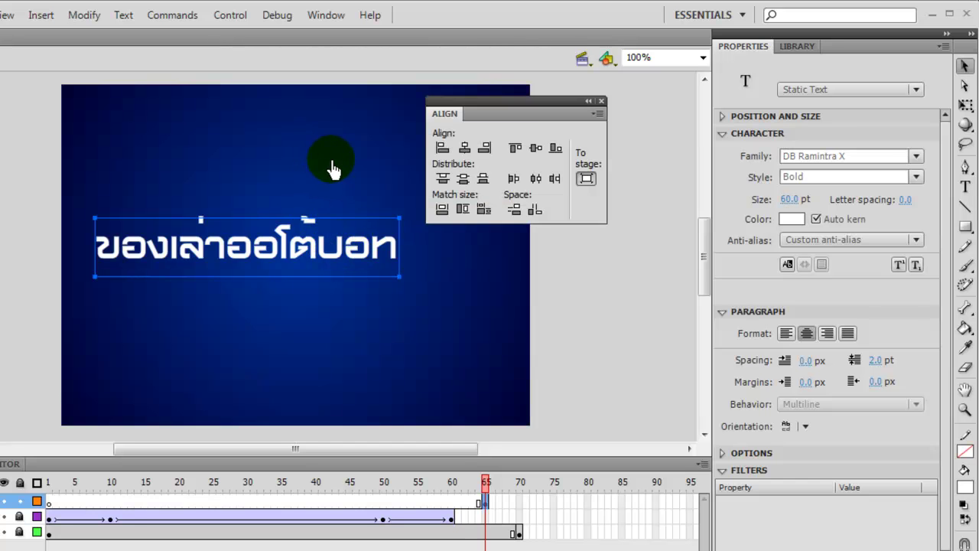
pyautogui.click(462, 149)
pyautogui.click(535, 149)
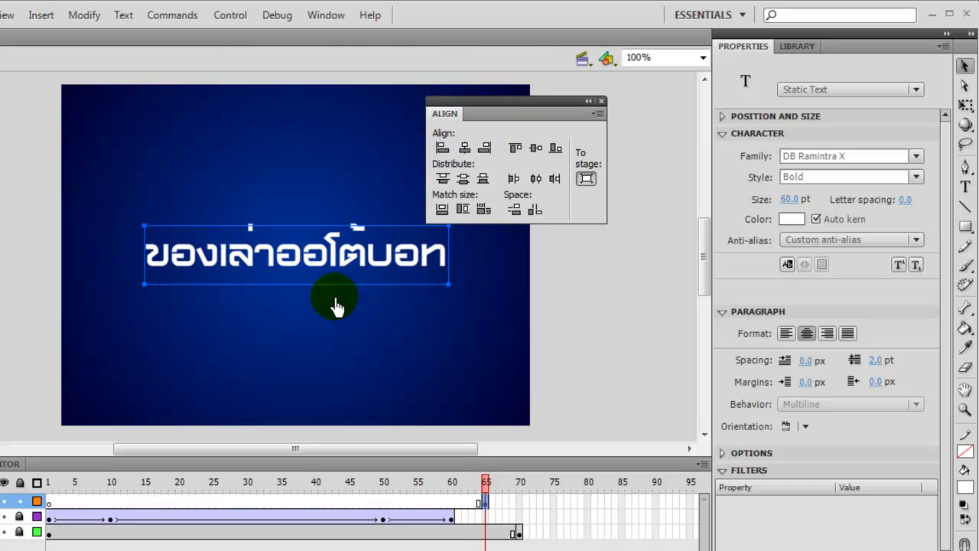
pyautogui.click(601, 101)
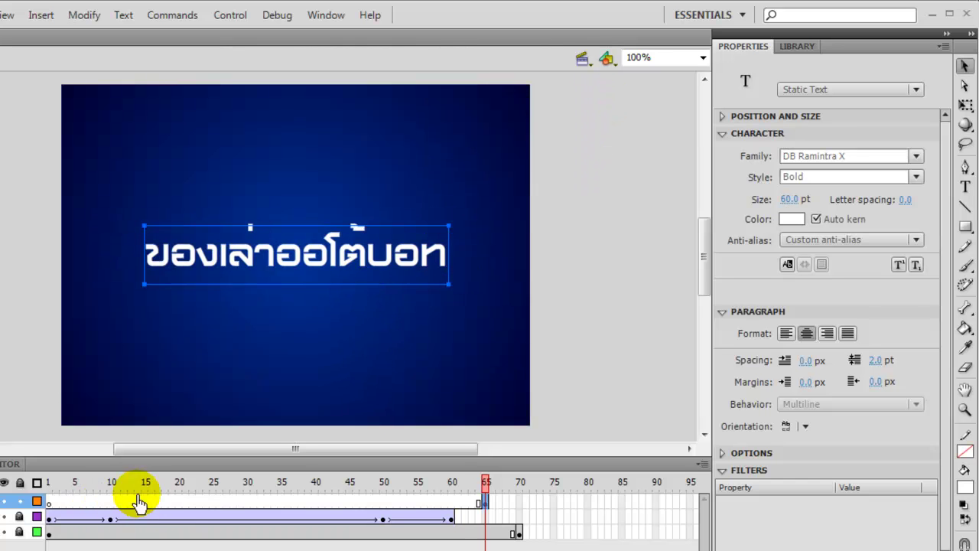
# Scrub the timeline from frame 10 to frame 65 to preview the text change, and select the Layer 3 text.
pyautogui.moveTo(112, 492); pyautogui.dragTo(483, 504)
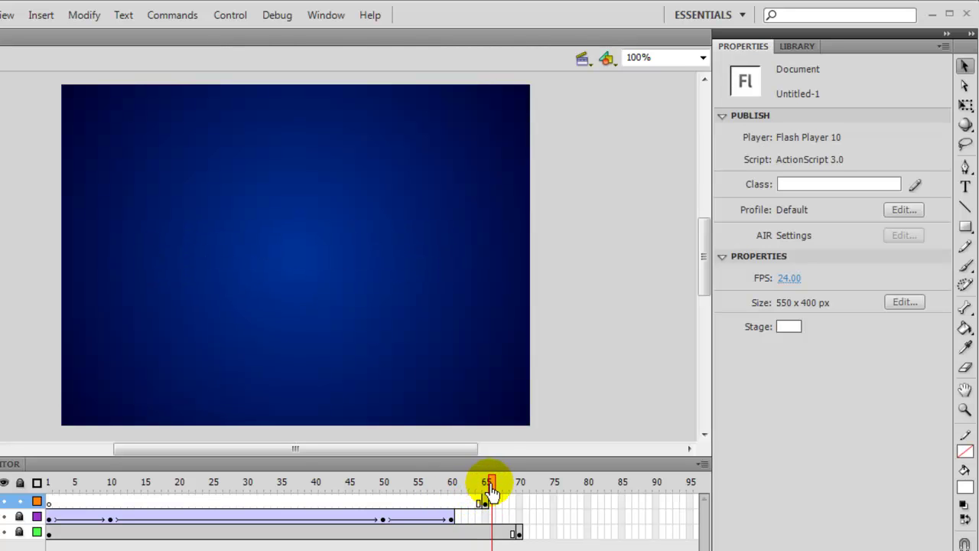
pyautogui.click(491, 491)
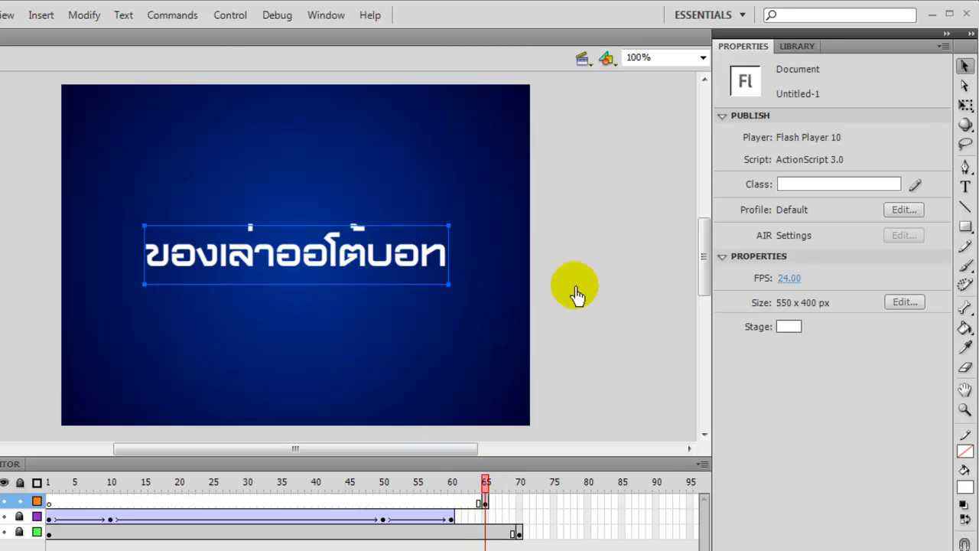
pyautogui.click(419, 276)
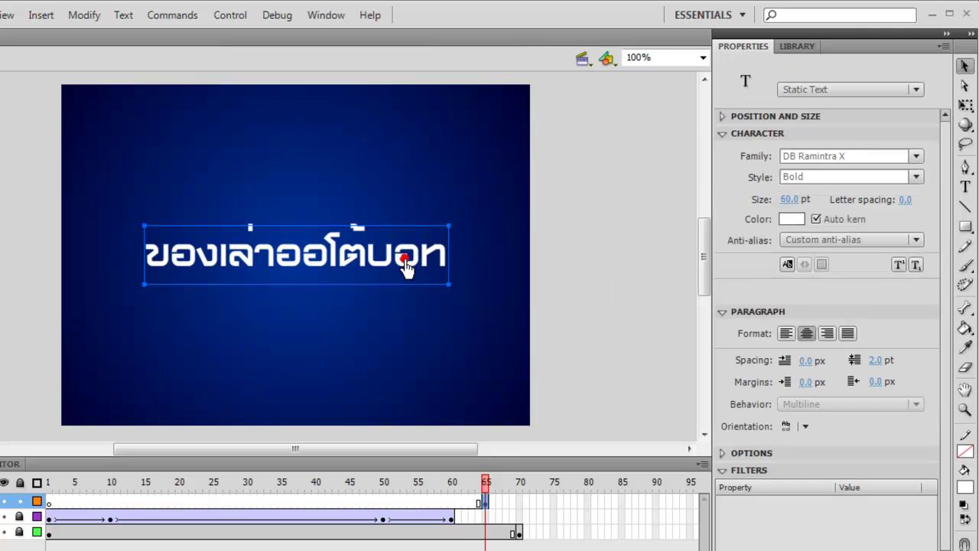
# Apply a classic tween to the Layer 3 text at frame 65 and insert a keyframe at frame 75.
pyautogui.click(42, 18)
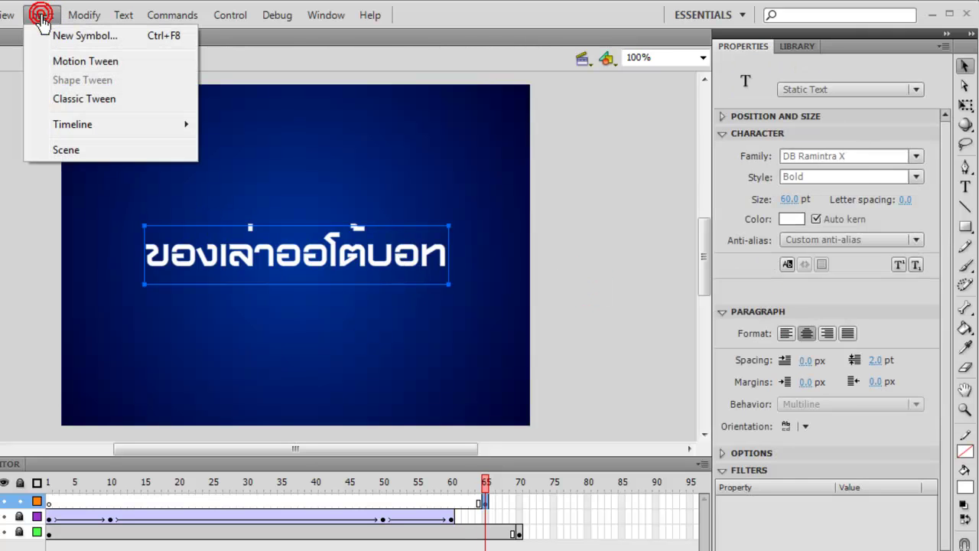
pyautogui.click(112, 102)
pyautogui.moveTo(287, 549); pyautogui.dragTo(359, 549)
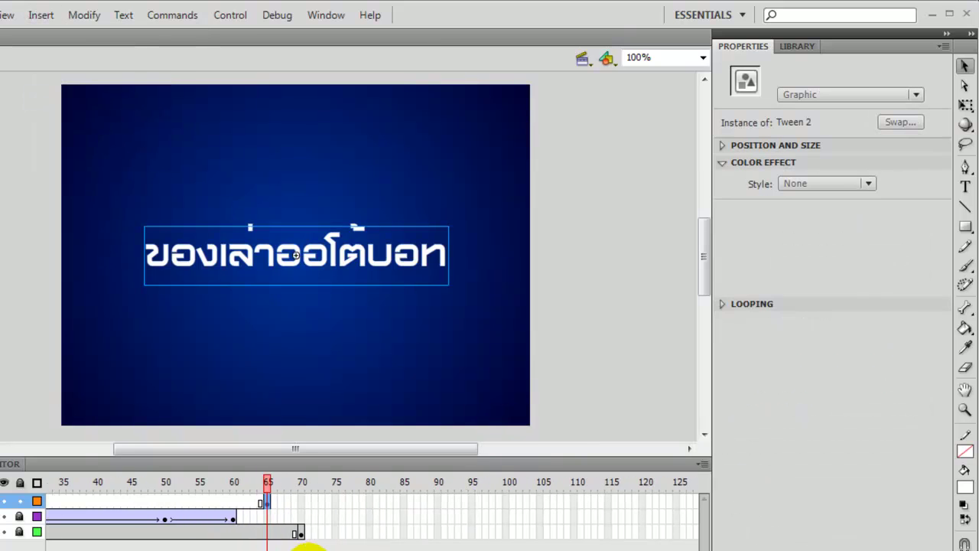
pyautogui.click(335, 502)
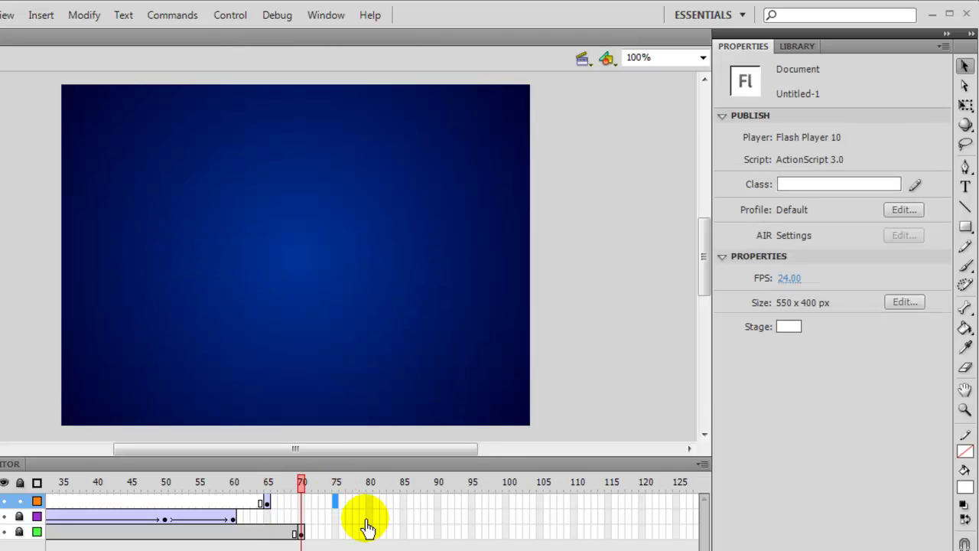
pyautogui.press('F6')
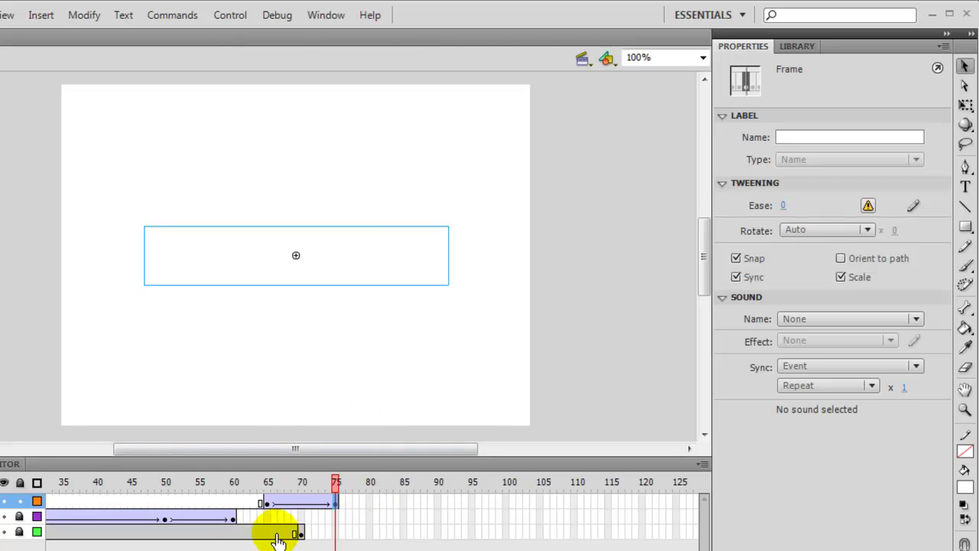
# Extend the blue background on Layer 1 to about frame 118 by inserting frames at frame 65.
pyautogui.moveTo(339, 501); pyautogui.dragTo(339, 531)
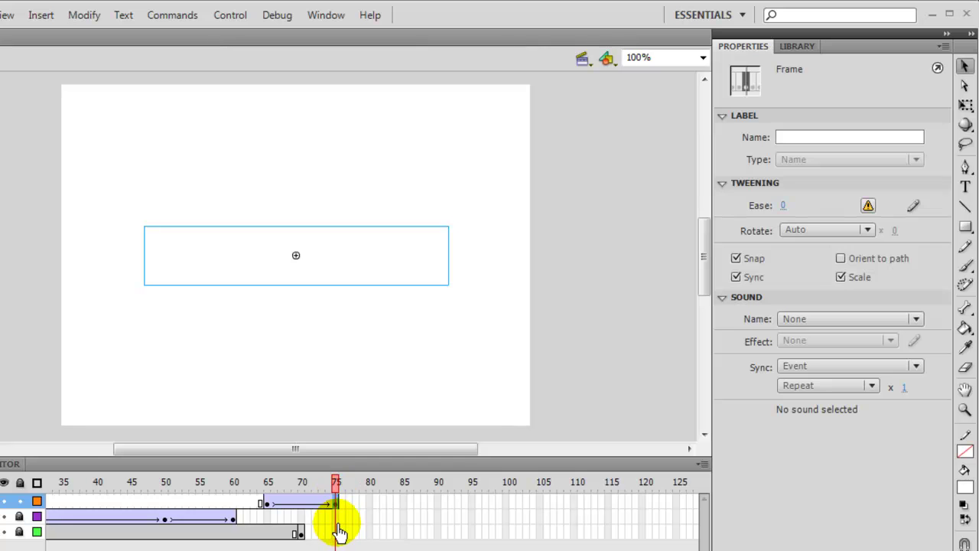
pyautogui.click(268, 532)
pyautogui.click(255, 532)
pyautogui.click(268, 531)
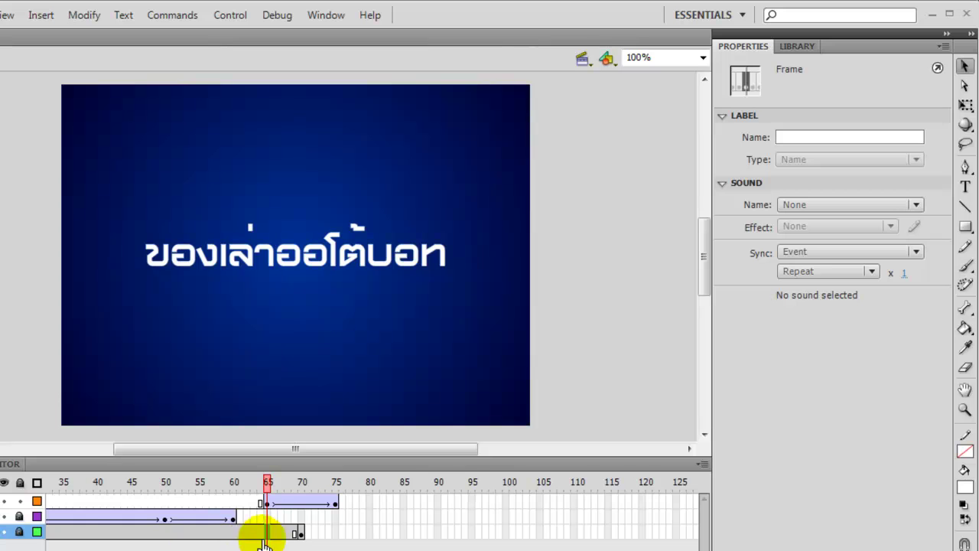
pyautogui.moveTo(263, 534); pyautogui.dragTo(285, 534)
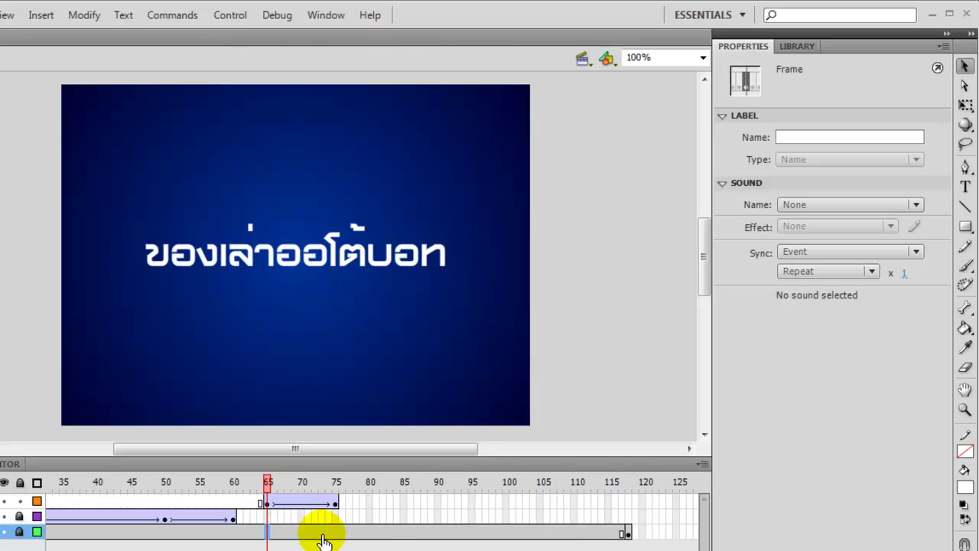
# Give the Layer 3 text at frame 65 an Alpha color effect of 0%.
pyautogui.click(267, 483)
pyautogui.moveTo(296, 493); pyautogui.dragTo(268, 493)
pyautogui.click(354, 503)
pyautogui.click(335, 476)
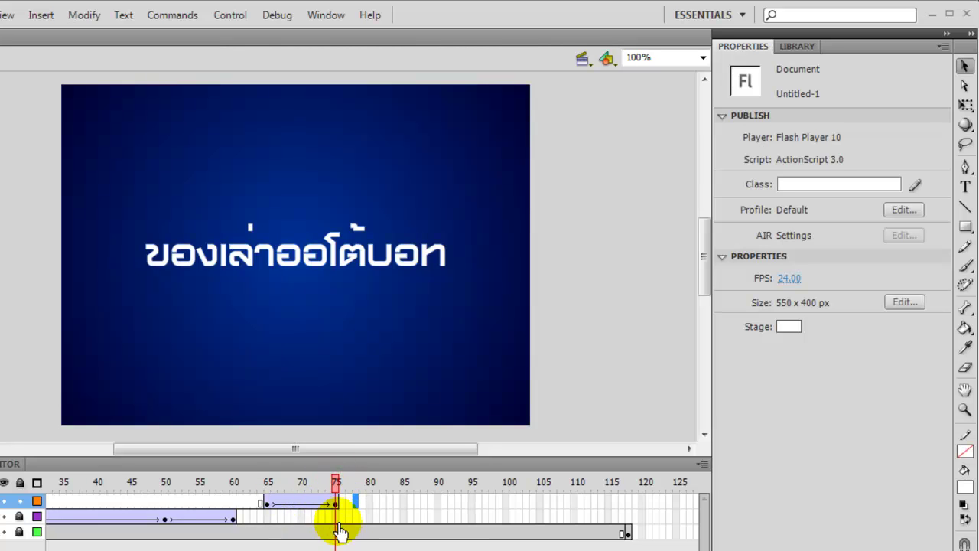
pyautogui.moveTo(305, 494); pyautogui.dragTo(269, 490)
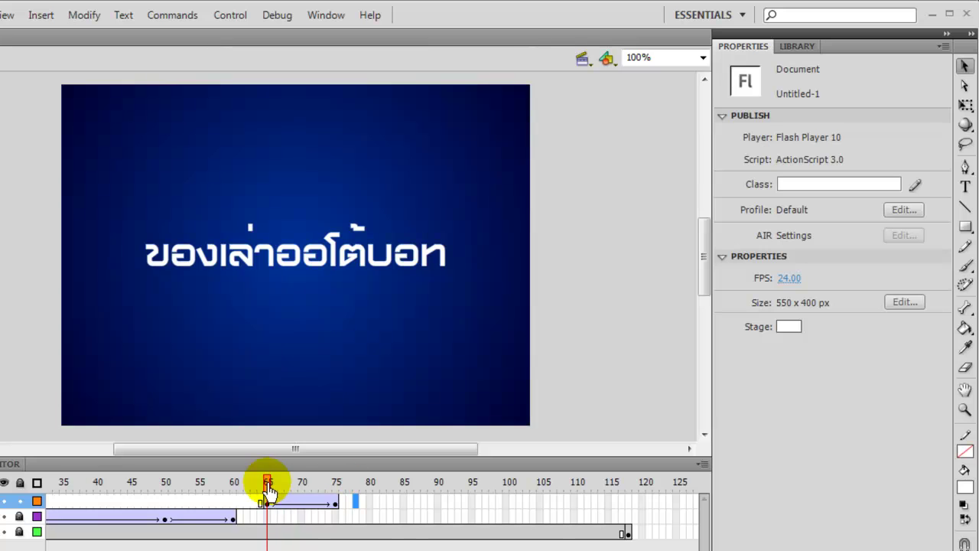
pyautogui.click(284, 252)
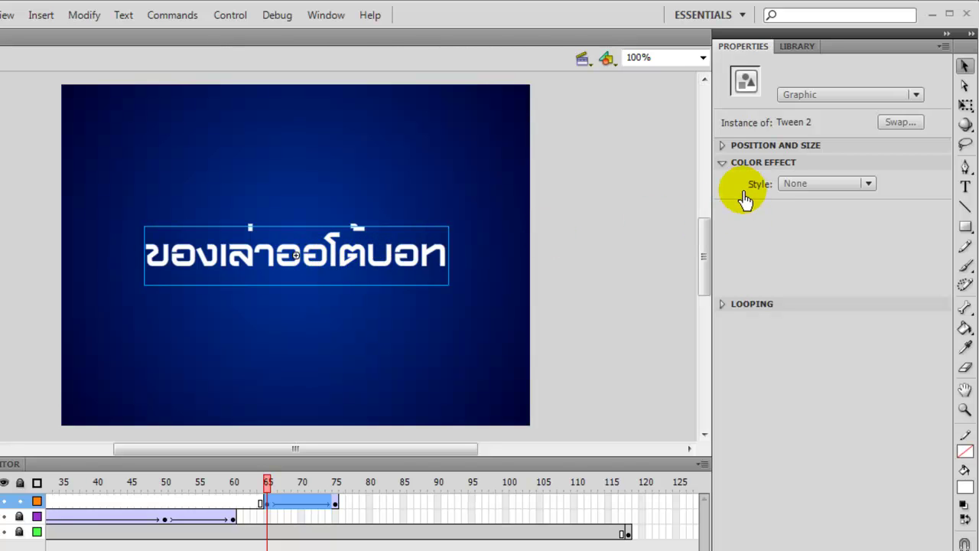
pyautogui.click(824, 186)
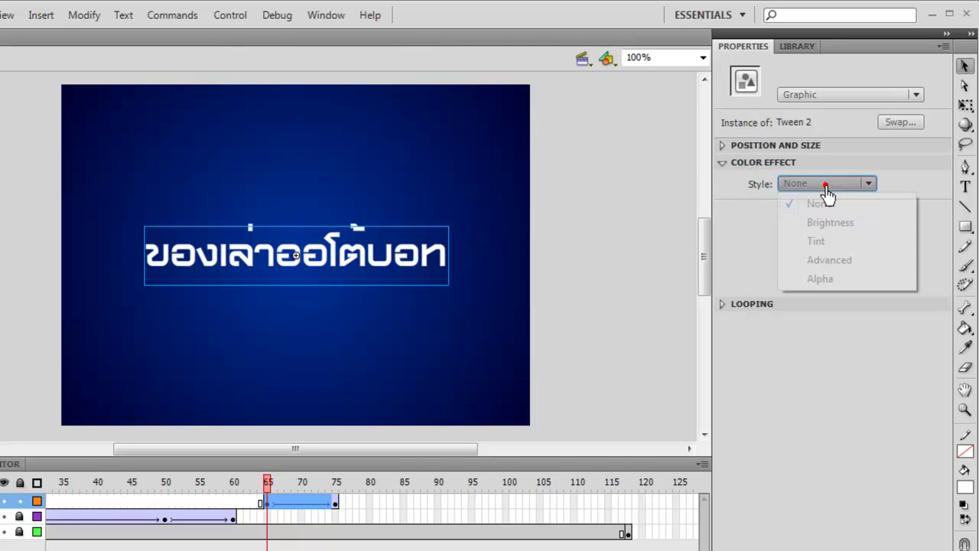
pyautogui.click(819, 279)
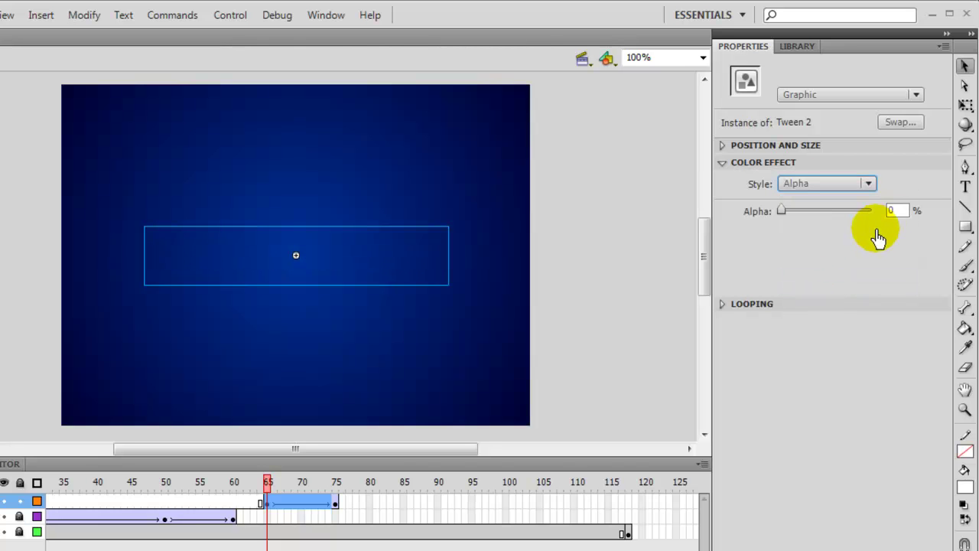
# Compare the Layer 3 text's color effect at frames 65 and 75 by scrubbing between them.
pyautogui.moveTo(267, 488); pyautogui.dragTo(334, 494)
pyautogui.click(335, 502)
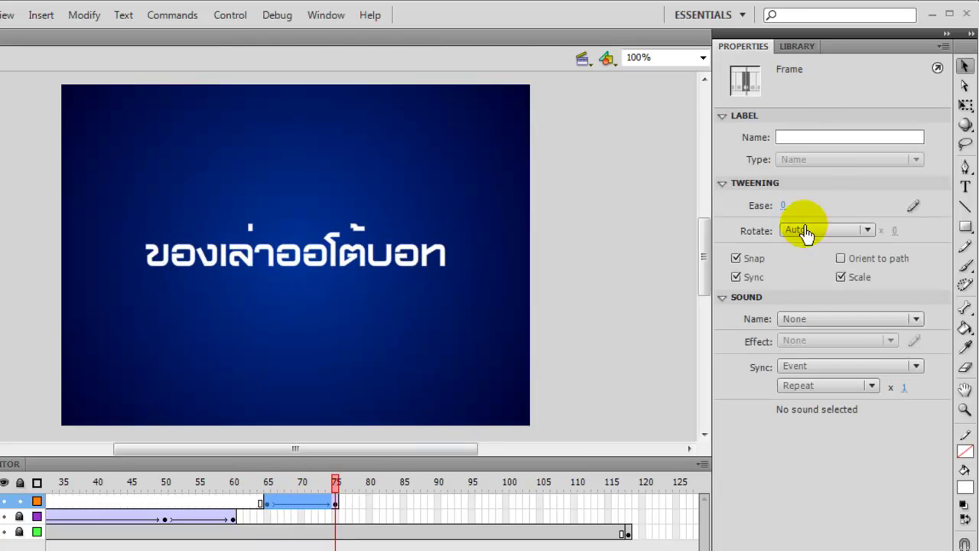
pyautogui.click(802, 191)
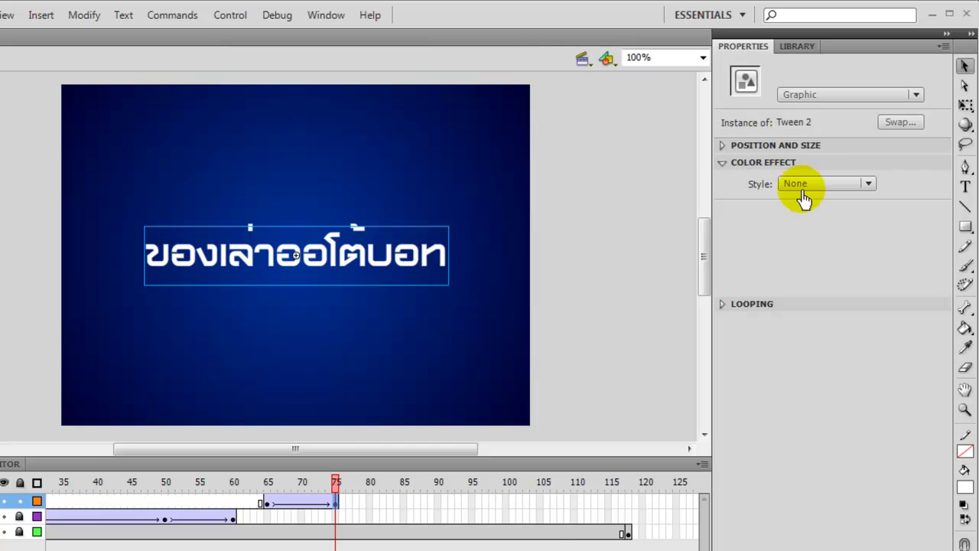
pyautogui.moveTo(334, 490); pyautogui.dragTo(267, 494)
pyautogui.click(367, 257)
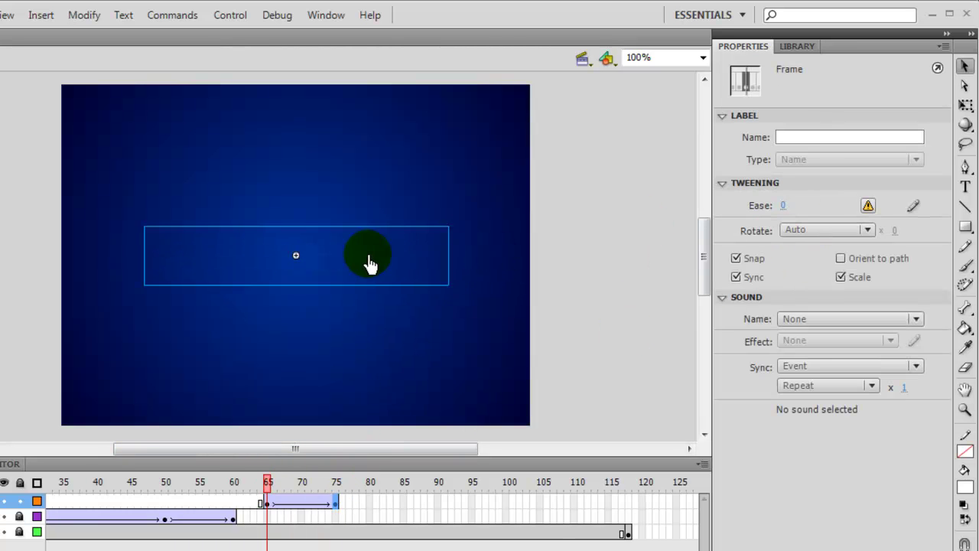
pyautogui.click(895, 216)
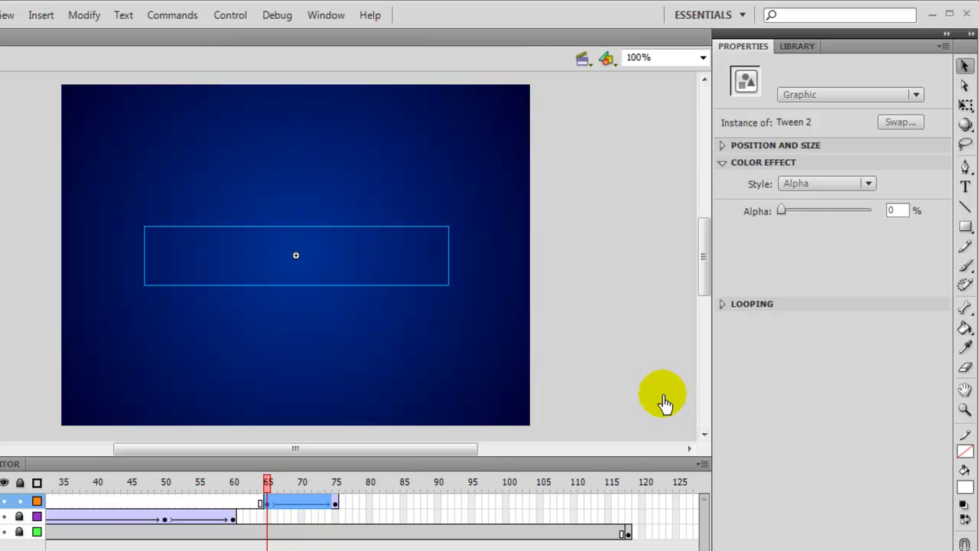
pyautogui.click(275, 483)
pyautogui.moveTo(279, 490); pyautogui.dragTo(335, 488)
pyautogui.click(335, 503)
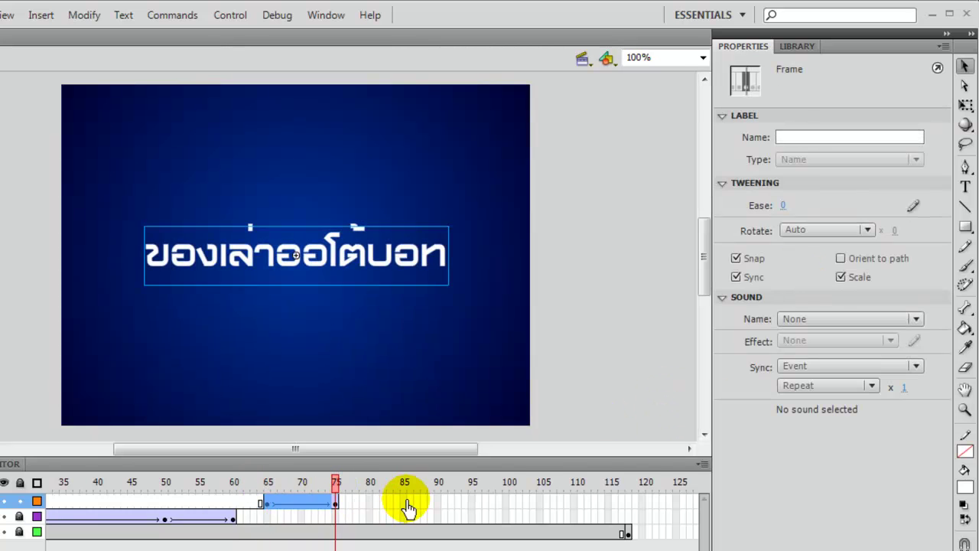
# Insert a keyframe at frame 120 of Layer 3 and scrub back to check the background.
pyautogui.click(273, 546)
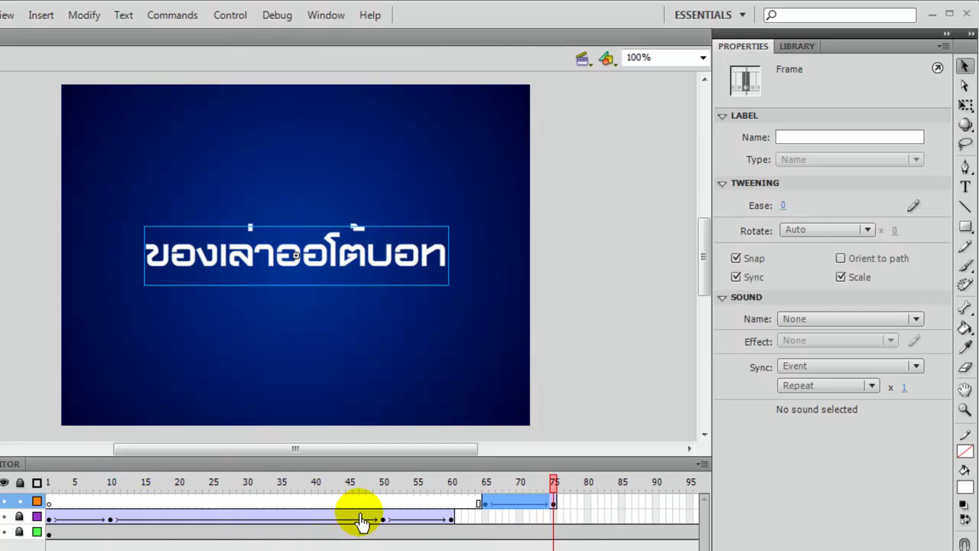
pyautogui.moveTo(273, 546); pyautogui.dragTo(350, 547)
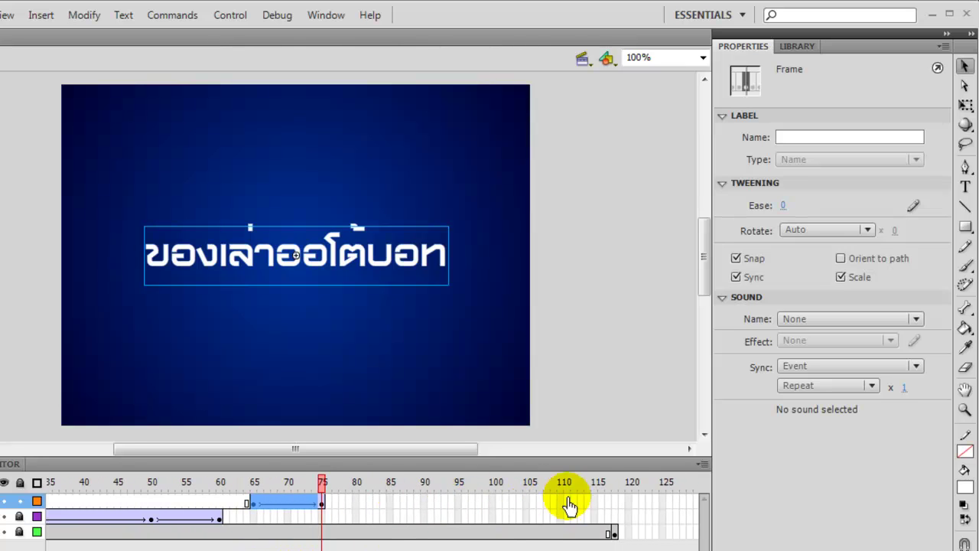
pyautogui.click(628, 502)
pyautogui.moveTo(313, 549); pyautogui.dragTo(320, 549)
pyautogui.press('F6')
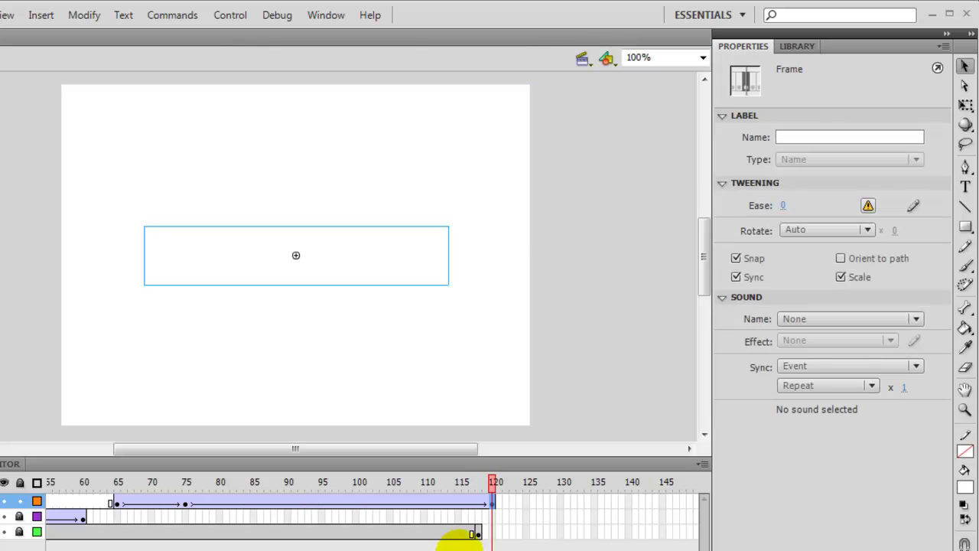
pyautogui.moveTo(494, 484); pyautogui.dragTo(378, 496)
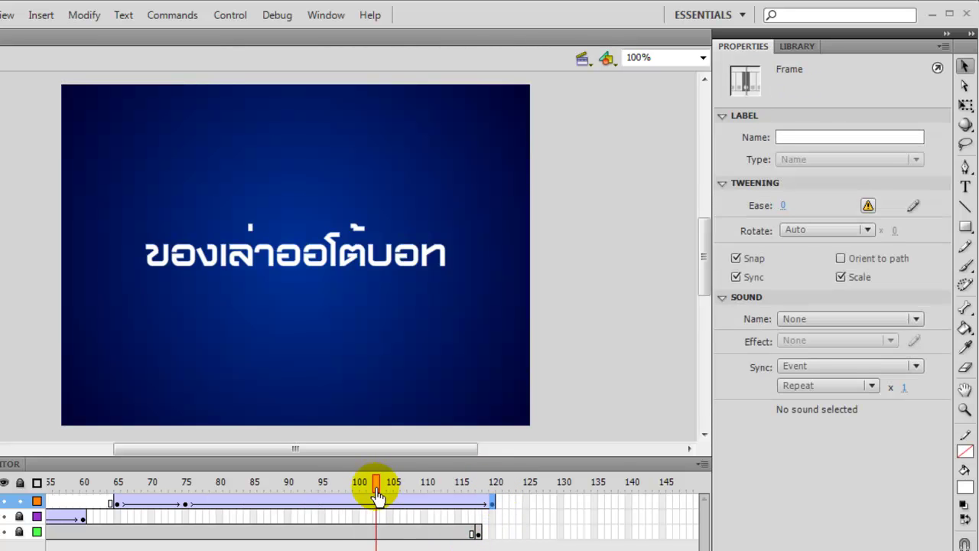
pyautogui.click(444, 531)
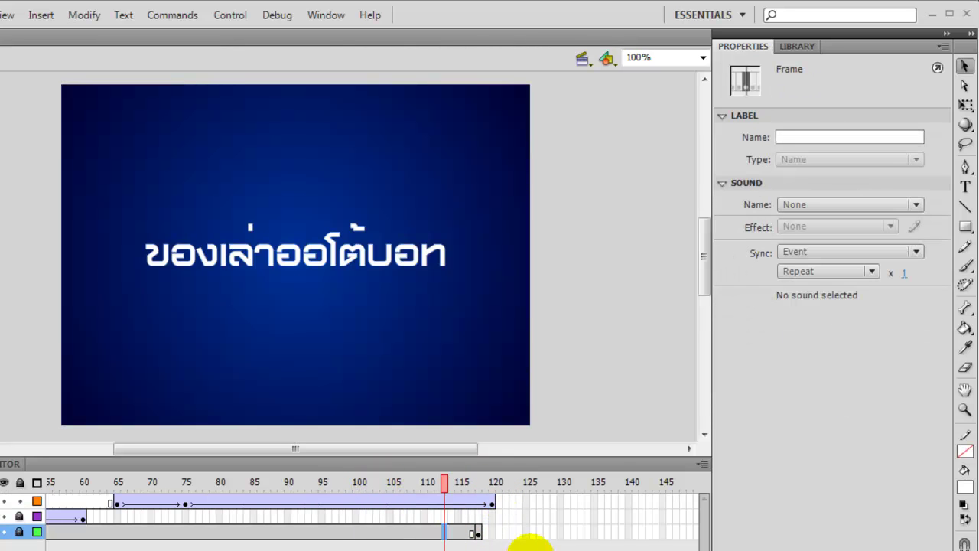
pyautogui.press('F6')
pyautogui.press('F6')
pyautogui.press('F6')
pyautogui.press('F6')
pyautogui.press('F6')
pyautogui.press('F6')
pyautogui.press('F6')
pyautogui.press('F6')
pyautogui.press('F6')
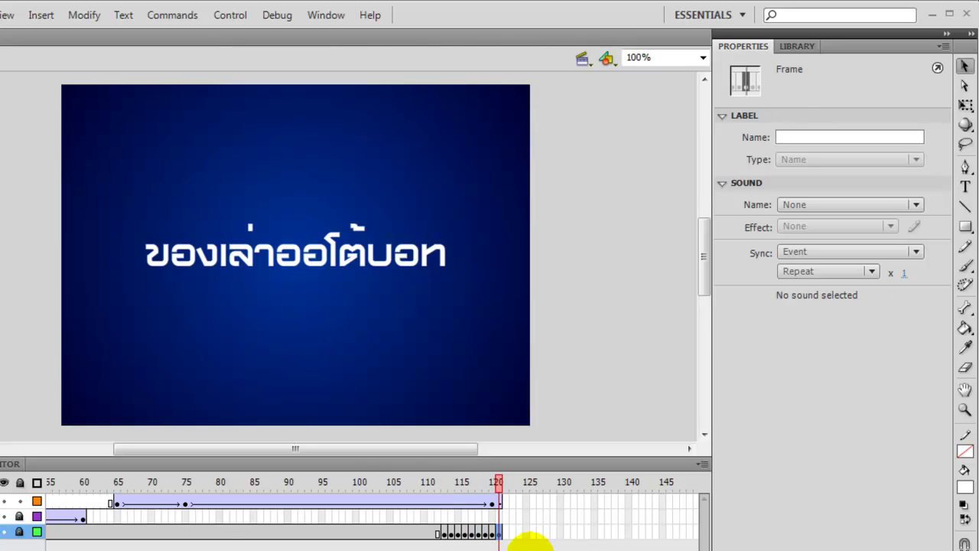
# Undo the extra Layer 1 keyframes and extend the blue background to frame 135 with regular frames.
pyautogui.hotkey('ctrl', 'z')
pyautogui.hotkey('ctrl', 'z')
pyautogui.hotkey('ctrl', 'z')
pyautogui.hotkey('ctrl', 'z')
pyautogui.hotkey('ctrl', 'z')
pyautogui.hotkey('ctrl', 'z')
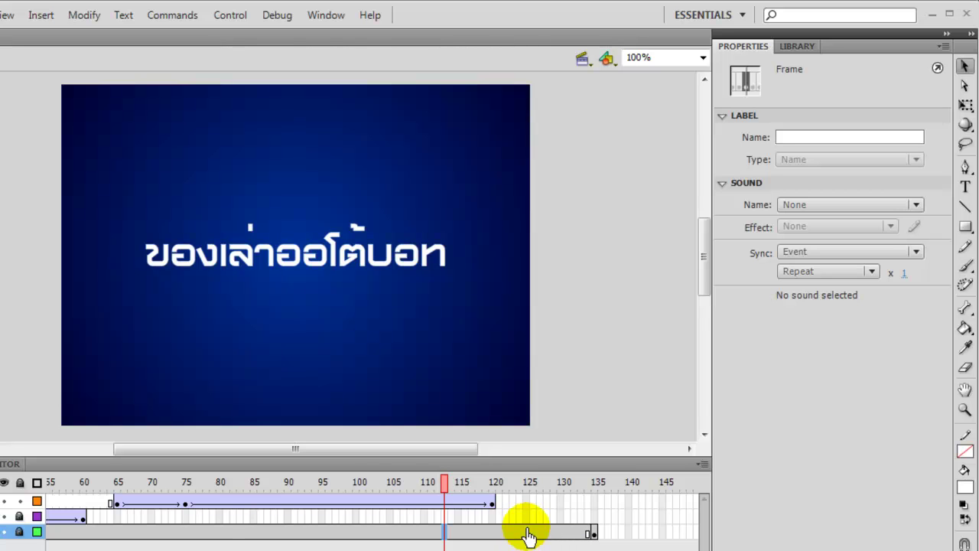
# Insert a keyframe at frame 130 of Layer 3.
pyautogui.moveTo(443, 480); pyautogui.dragTo(494, 497)
pyautogui.press('F6')
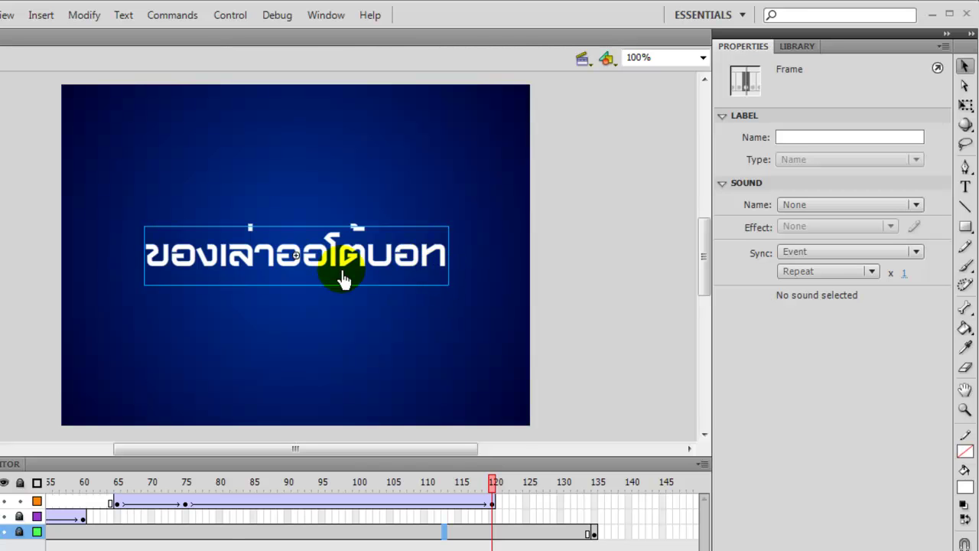
pyautogui.click(559, 503)
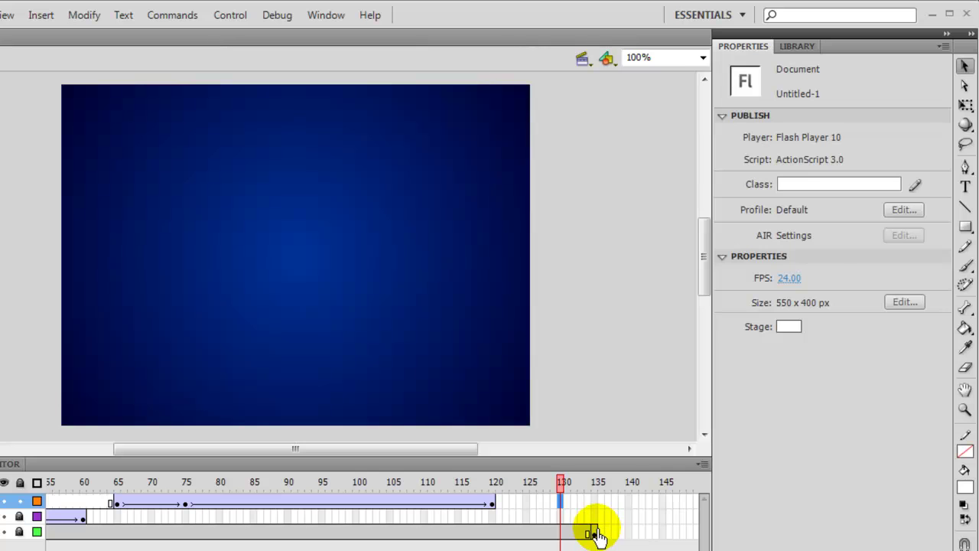
pyautogui.press('F6')
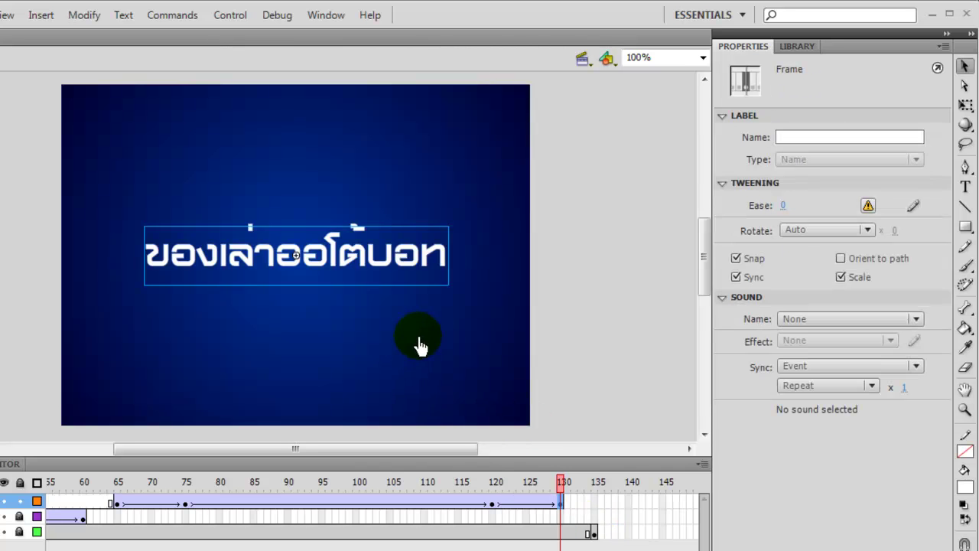
# Give the Layer 3 text at frame 130 an Alpha color effect of 0%.
pyautogui.click(366, 264)
pyautogui.click(803, 184)
pyautogui.click(806, 280)
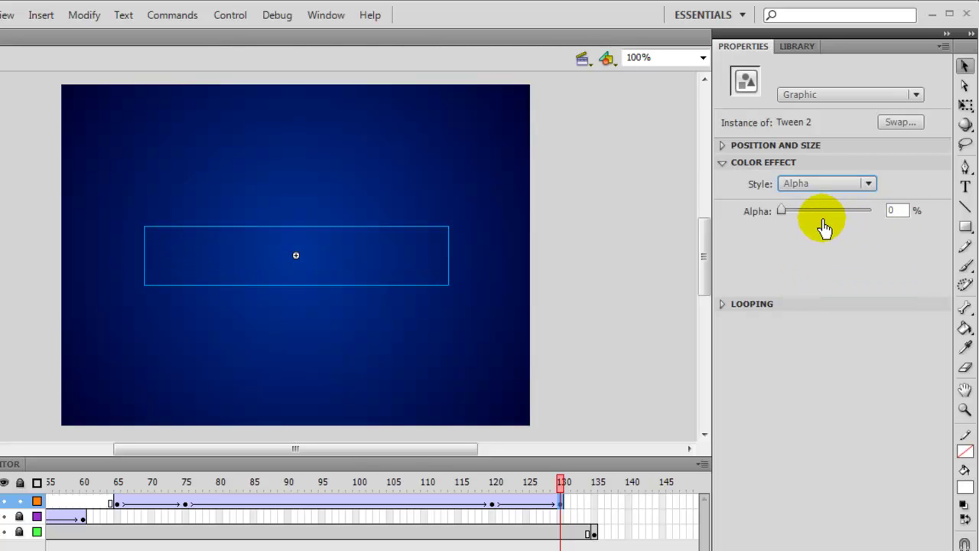
# Play the animation in the timeline, test the movie in a preview window, and close the preview.
pyautogui.click(593, 481)
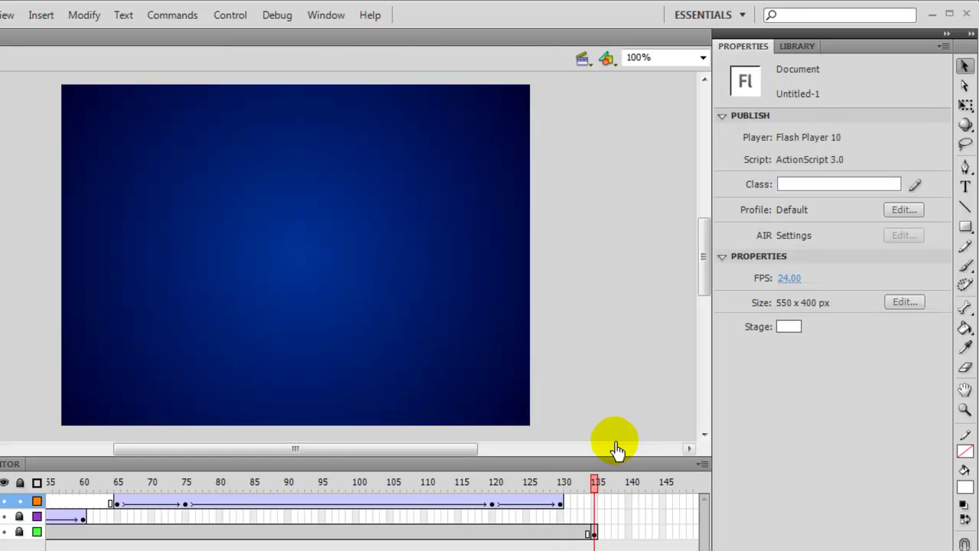
pyautogui.press('Return')
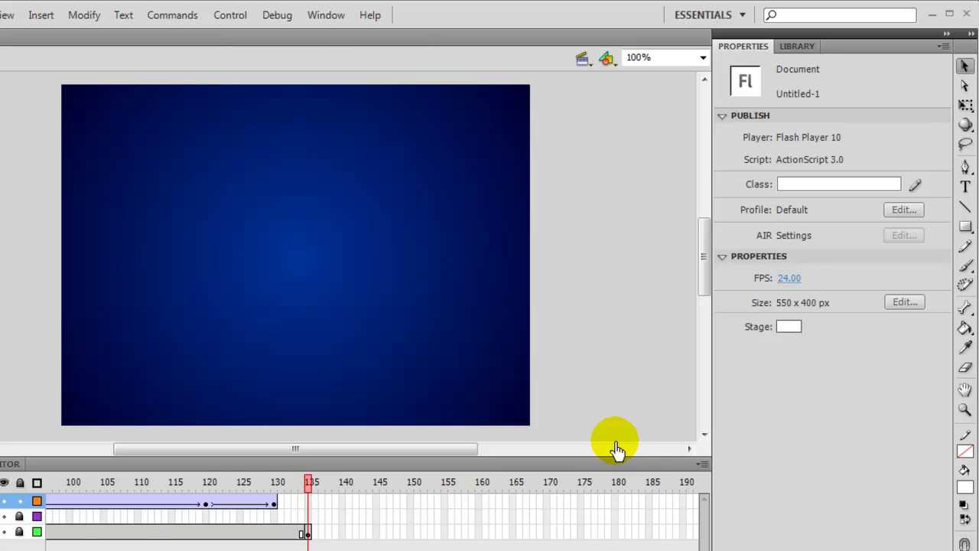
pyautogui.hotkey('ctrl', 'Return')
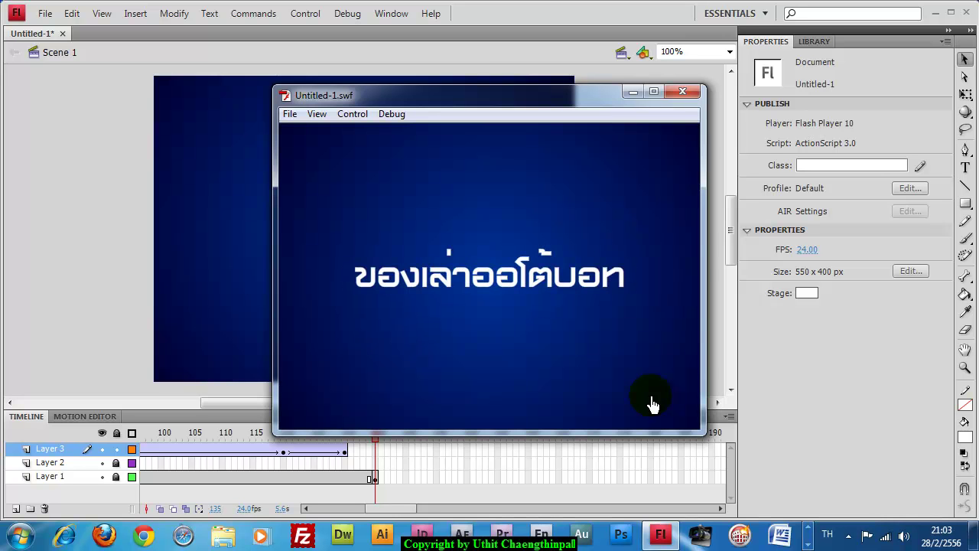
pyautogui.click(679, 93)
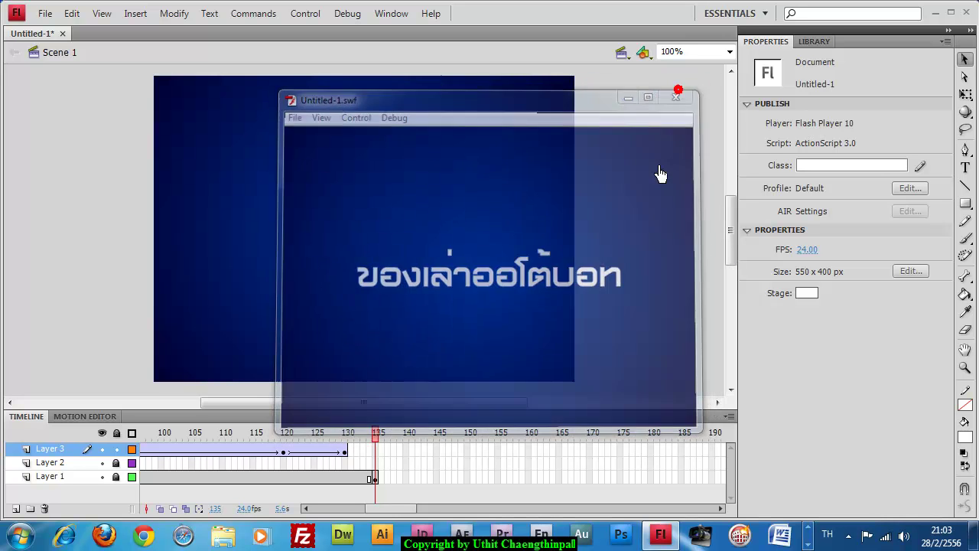
# Return to the start of the timeline and lock Layer 3.
pyautogui.moveTo(382, 508); pyautogui.dragTo(328, 507)
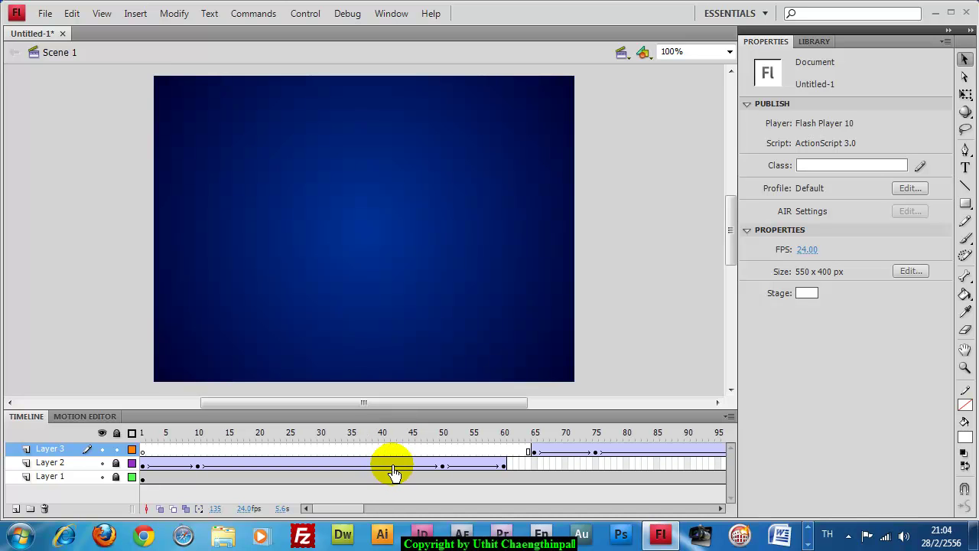
pyautogui.click(350, 510)
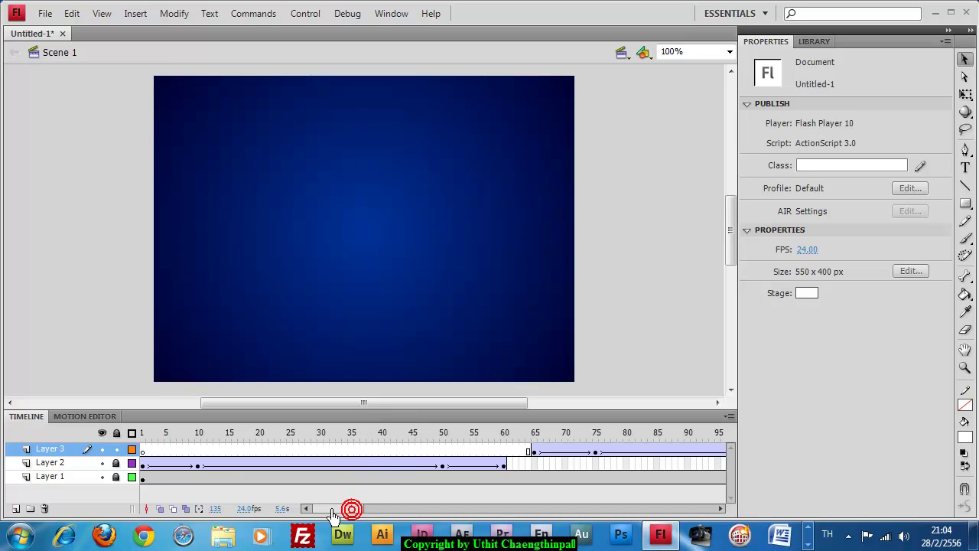
pyautogui.click(116, 449)
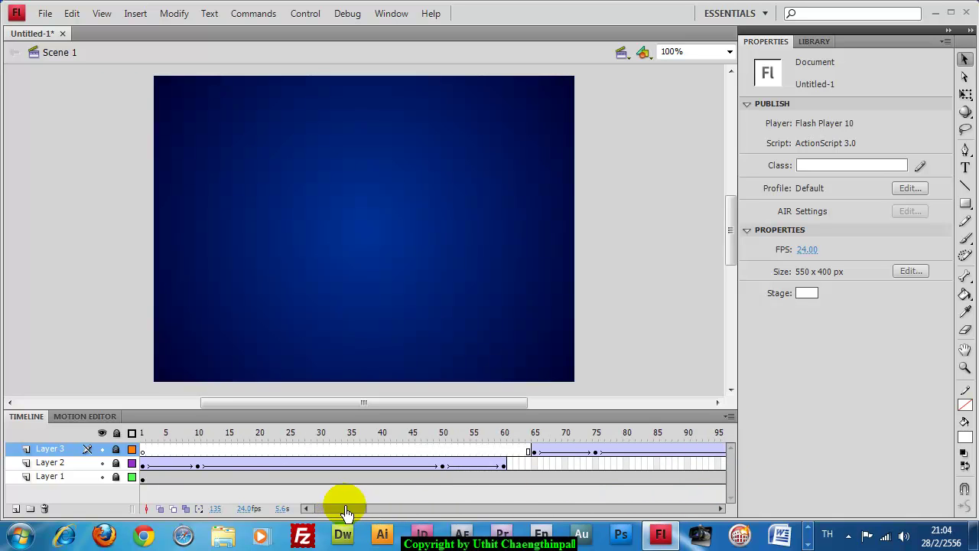
# Add Layer 4 above Layer 3 and insert a keyframe in it at frame 135.
pyautogui.click(16, 509)
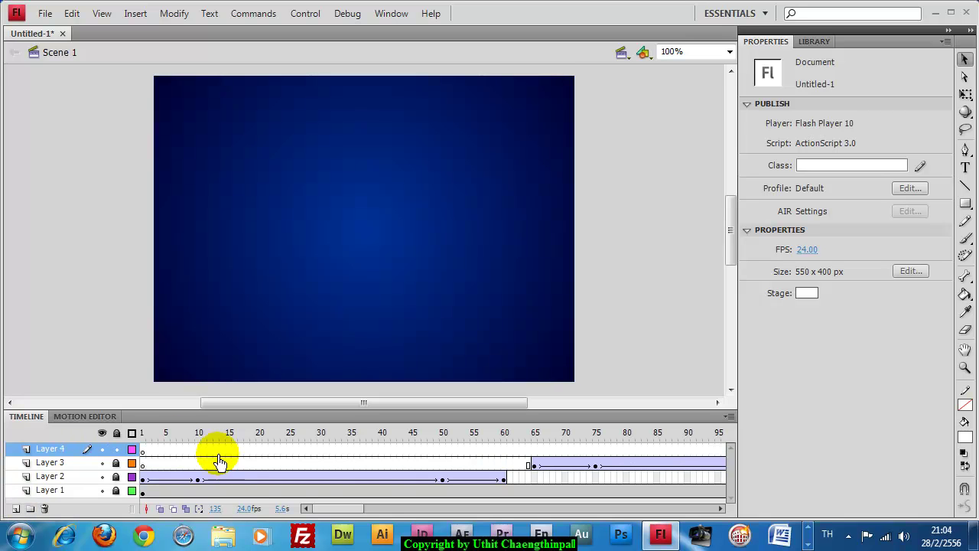
pyautogui.moveTo(325, 508); pyautogui.dragTo(363, 510)
pyautogui.click(522, 451)
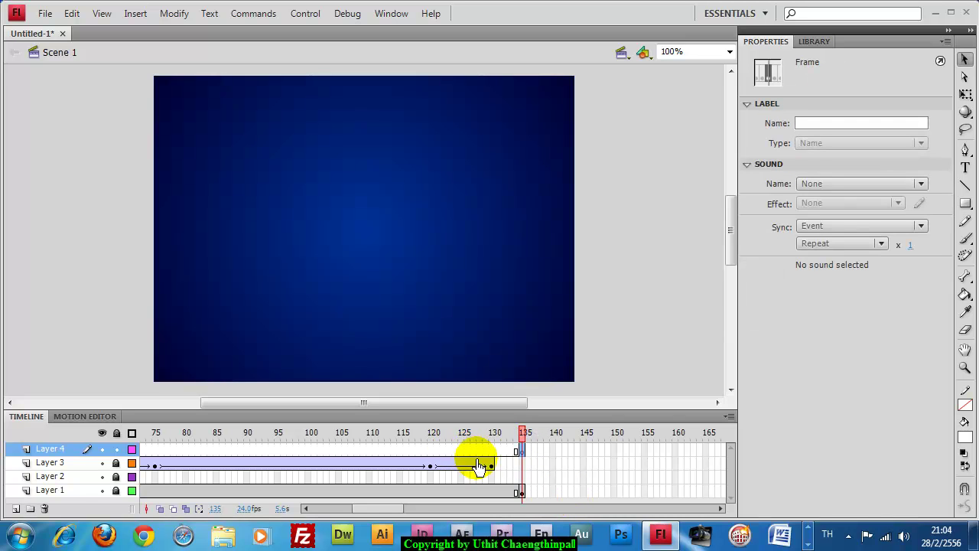
# Add the static text "Tranformer II" to the stage on Layer 4 at frame 135.
pyautogui.click(965, 166)
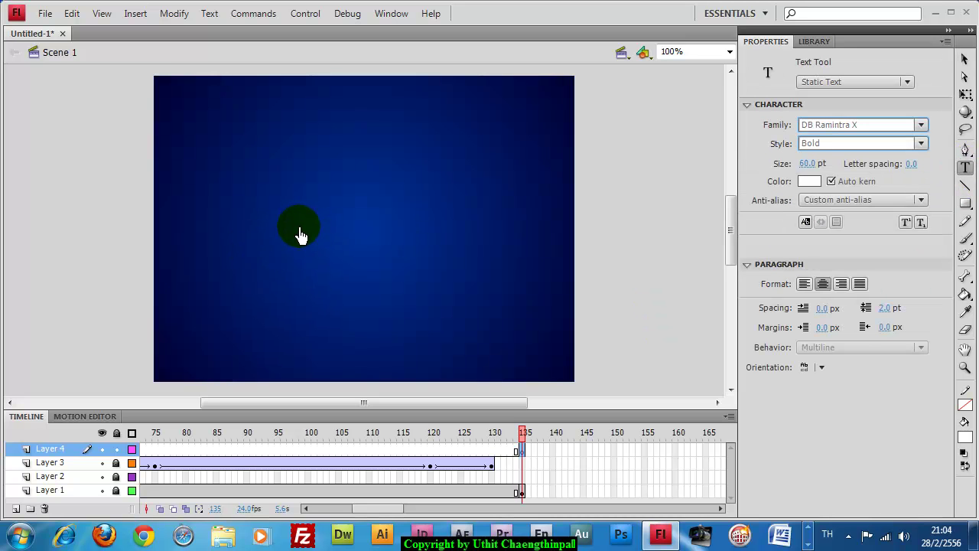
pyautogui.click(299, 234)
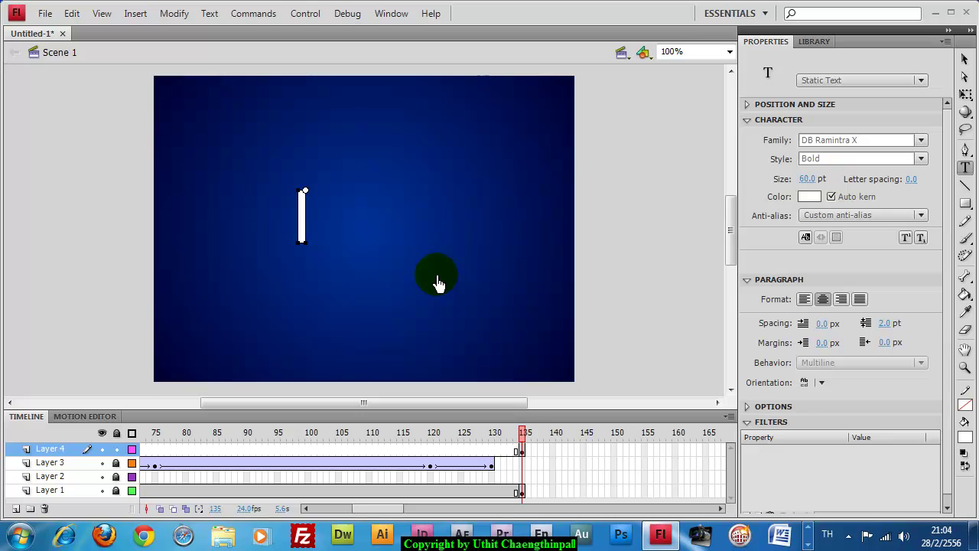
pyautogui.write('Tran')
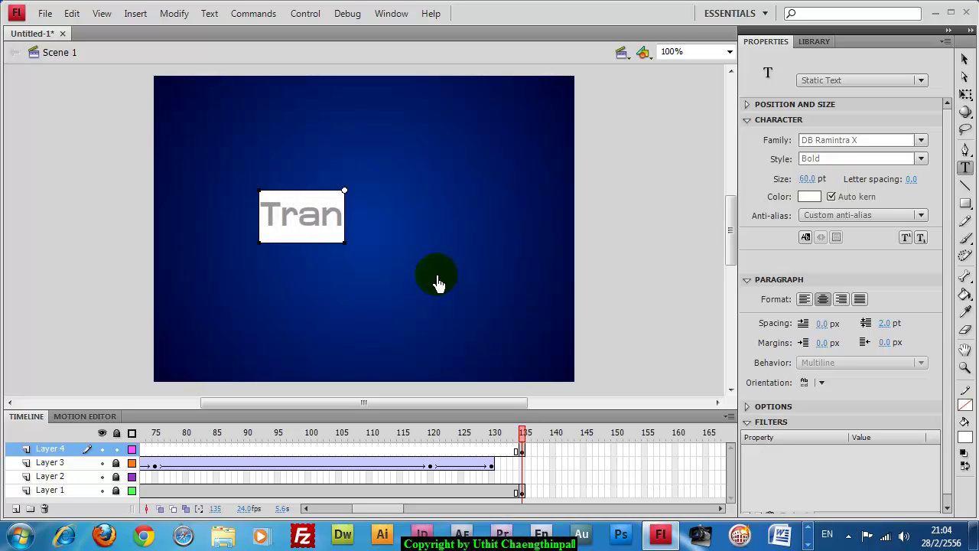
pyautogui.write('former')
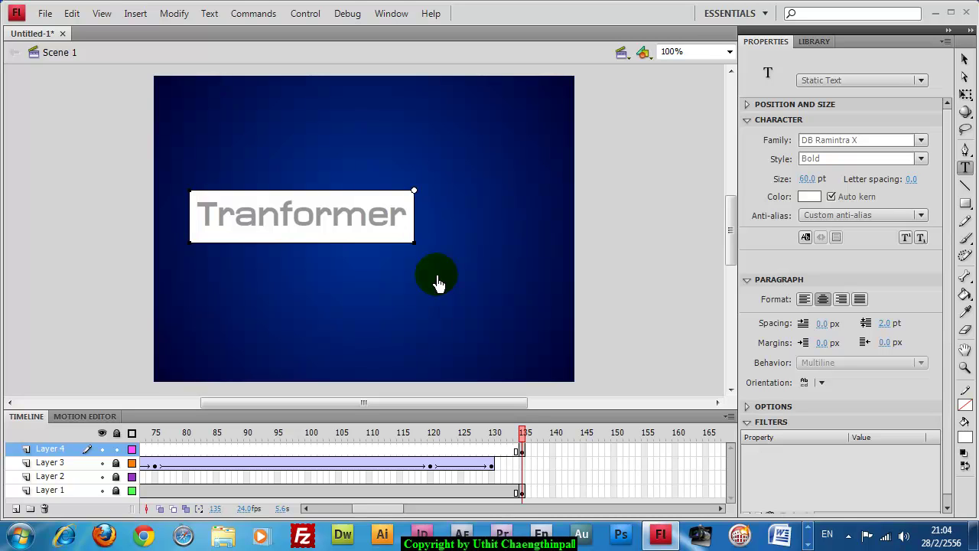
pyautogui.write(' II')
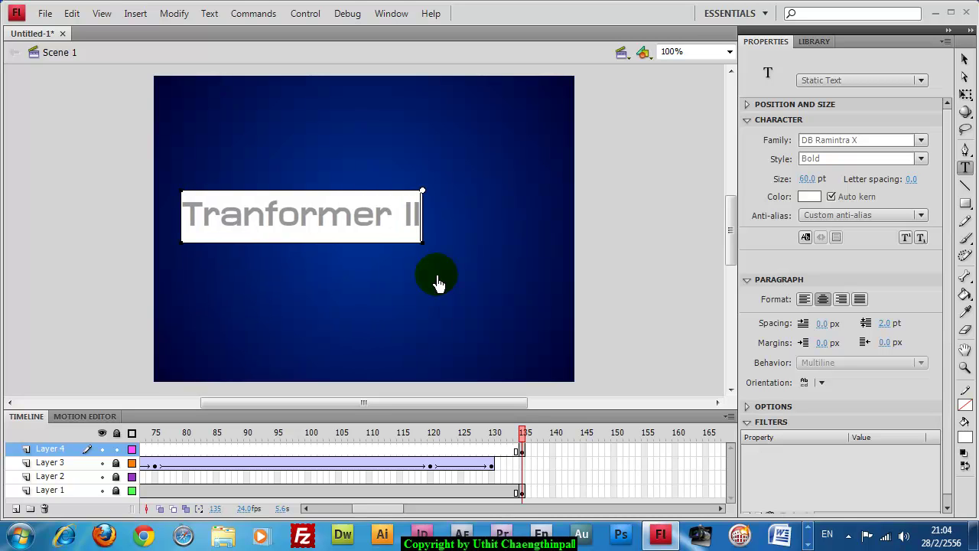
# Center the "Tranformer II" text horizontally and vertically on the stage, and close the alignment settings.
pyautogui.click(965, 59)
pyautogui.click(299, 232)
pyautogui.hotkey('ctrl', 'k')
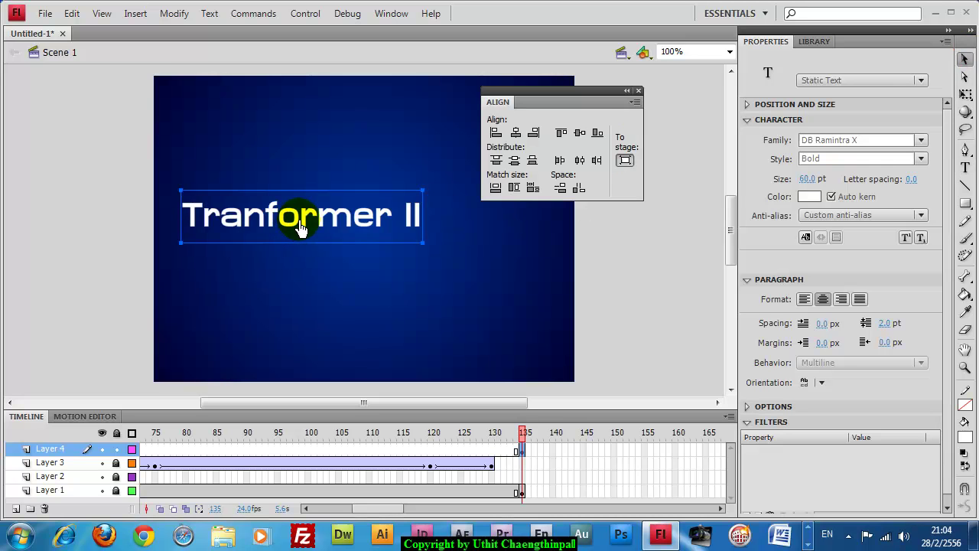
pyautogui.click(516, 134)
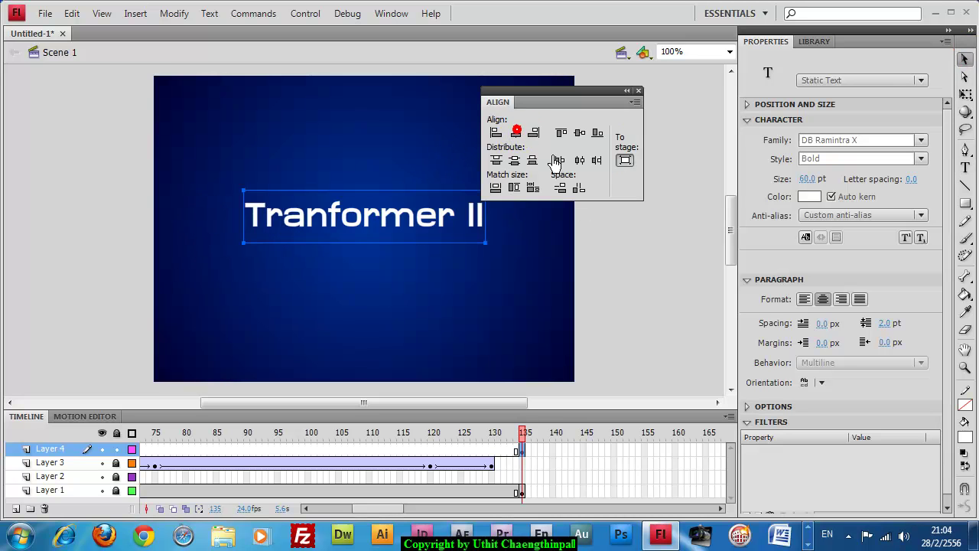
pyautogui.click(580, 135)
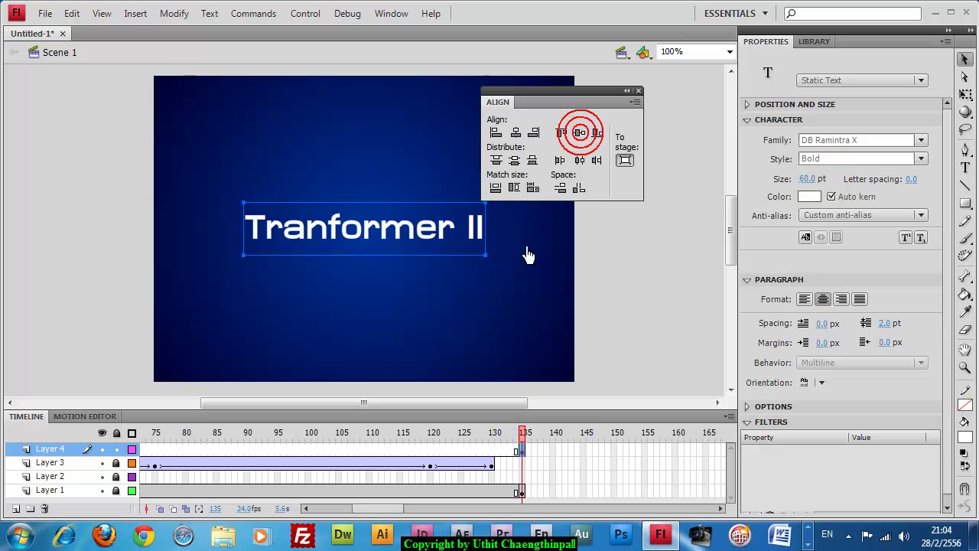
pyautogui.click(639, 91)
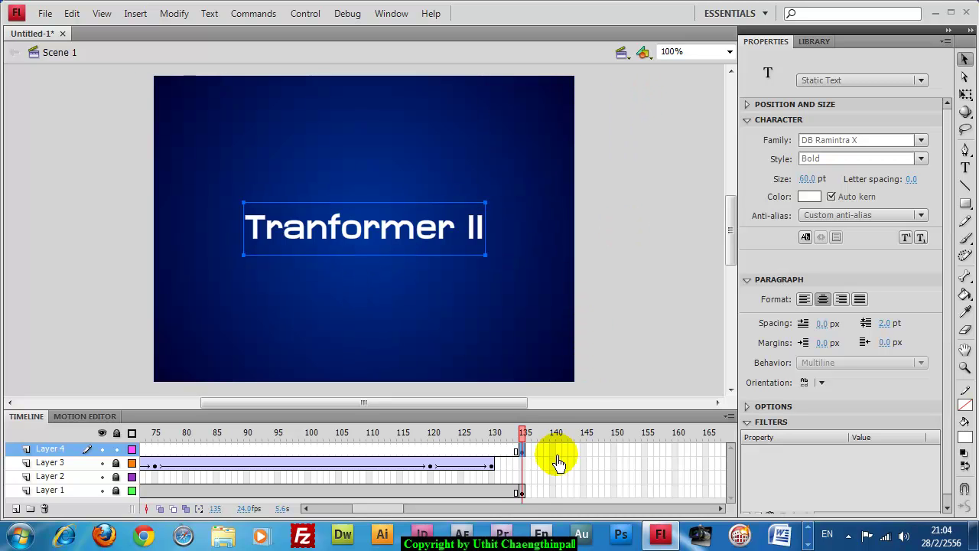
# Extend the Layer 1 background to frame 206.
pyautogui.moveTo(379, 508); pyautogui.dragTo(398, 507)
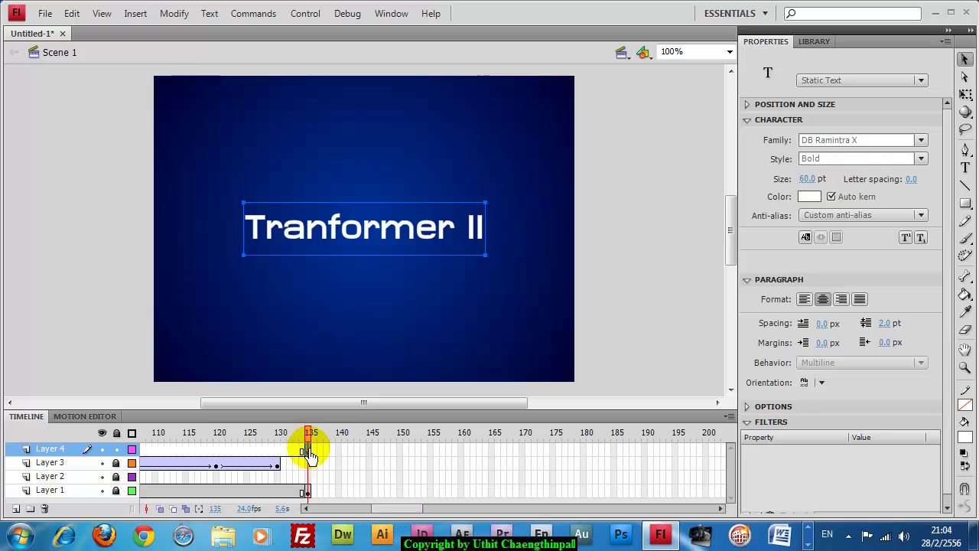
pyautogui.click(289, 491)
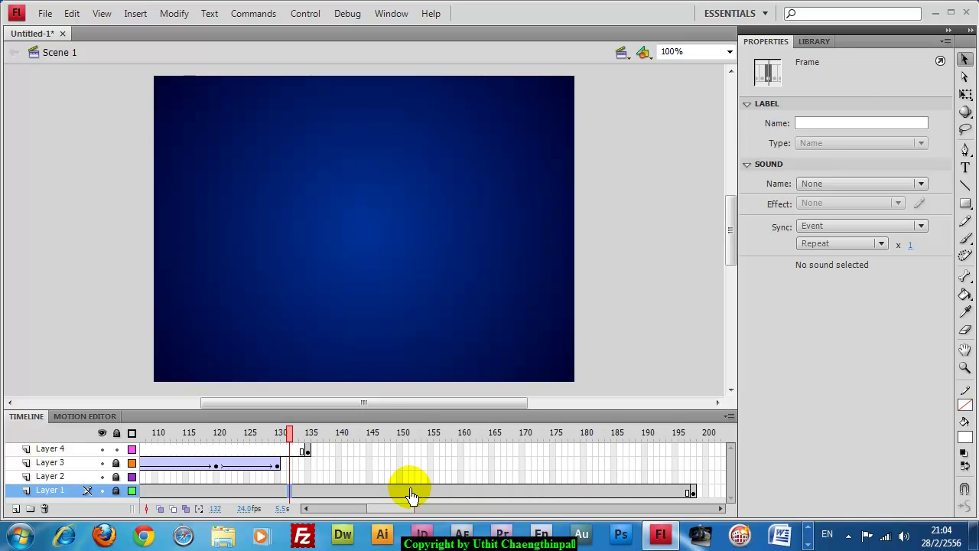
# Apply a classic tween to the "Tranformer II" text at frame 135 and insert a Layer 4 keyframe at frame 145.
pyautogui.click(307, 450)
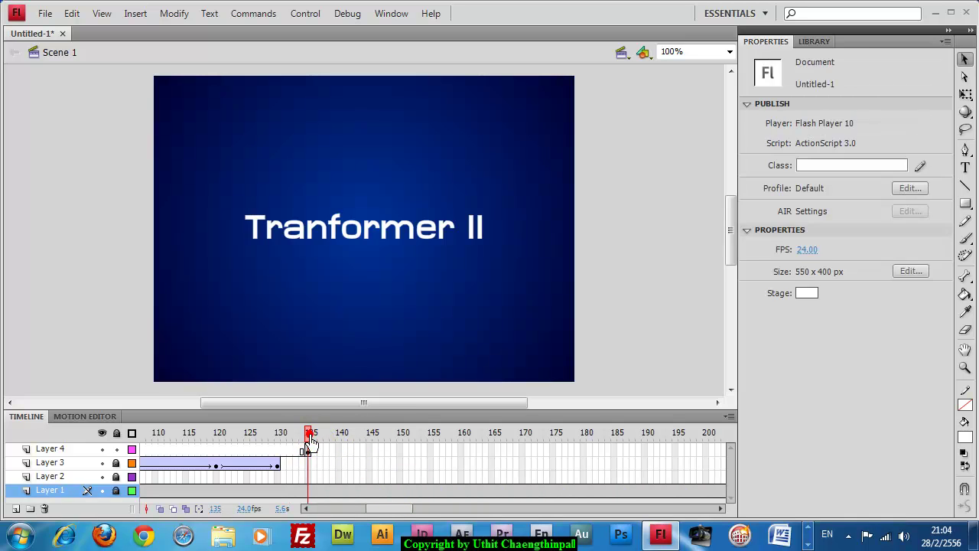
pyautogui.click(390, 235)
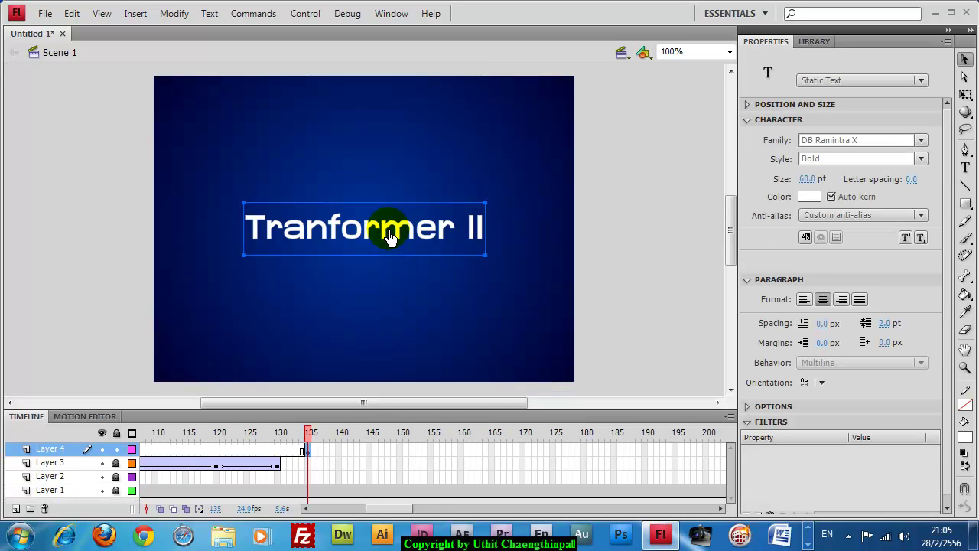
pyautogui.click(135, 13)
pyautogui.click(161, 91)
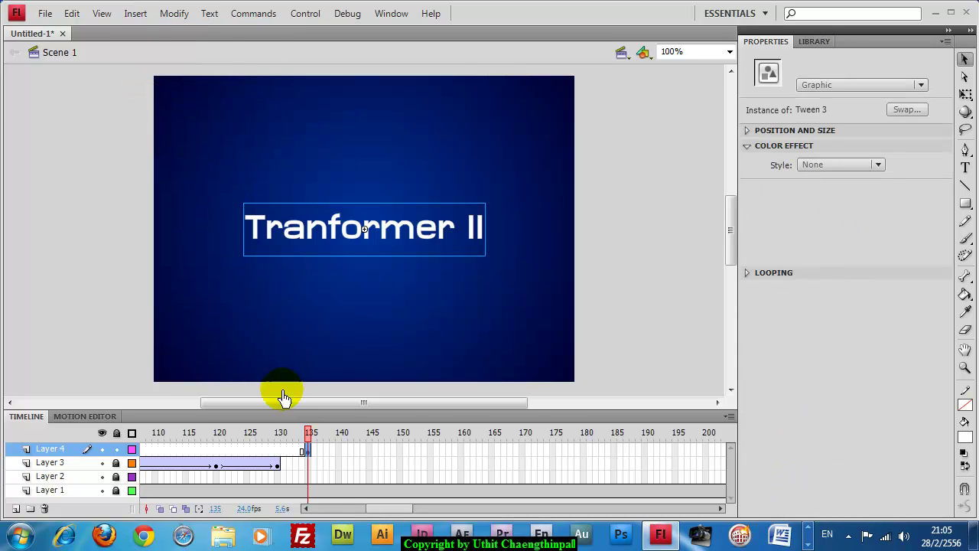
pyautogui.click(370, 451)
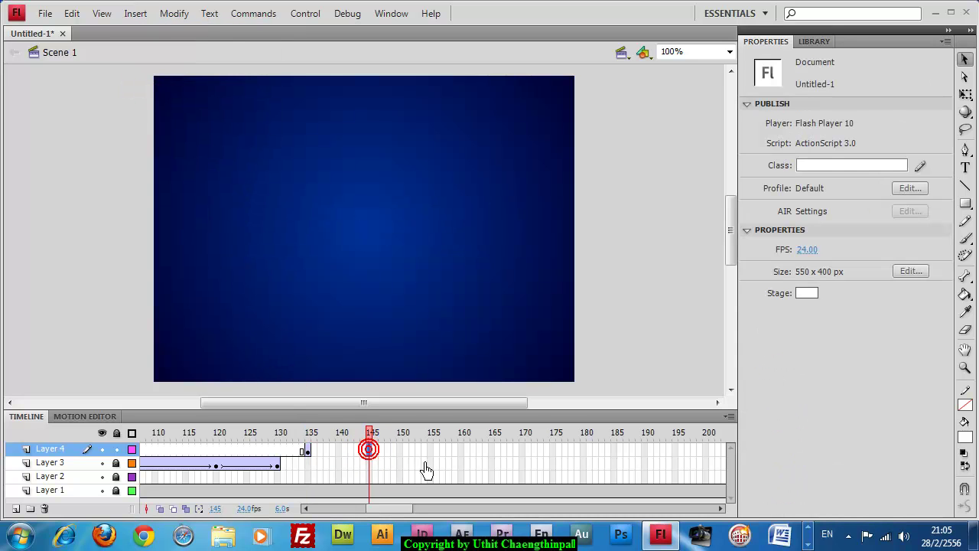
pyautogui.press('F6')
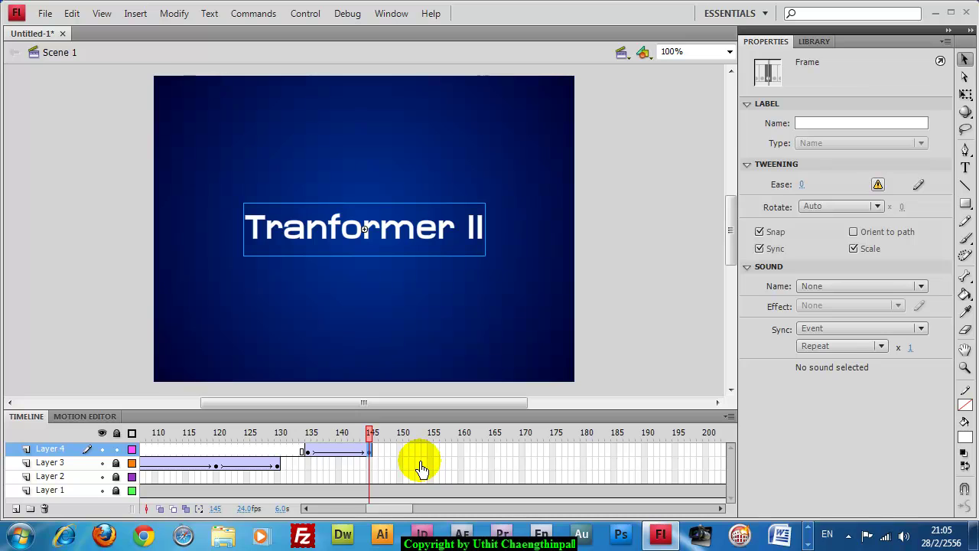
# Give the "Tranformer II" text at frame 135 an Alpha color effect of 0%.
pyautogui.click(309, 433)
pyautogui.click(367, 236)
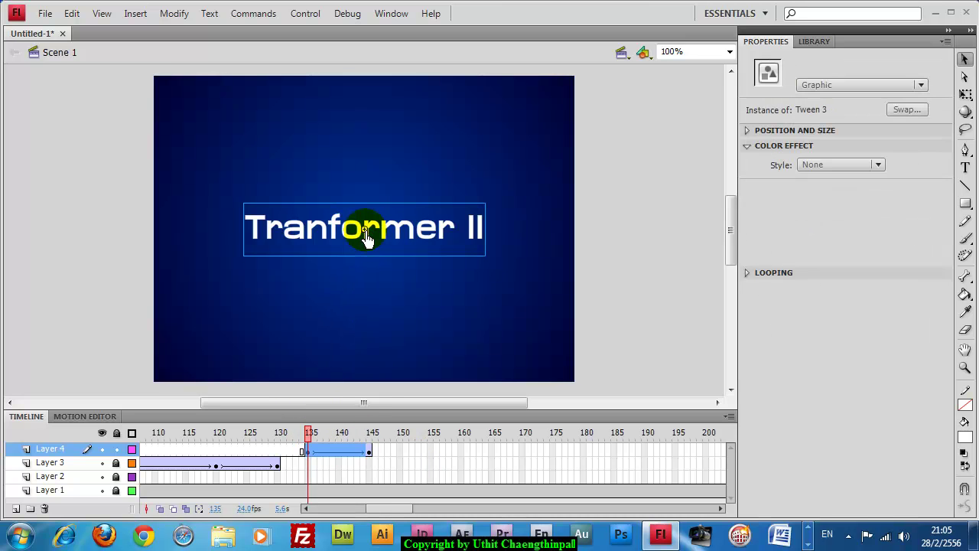
pyautogui.click(822, 165)
pyautogui.click(834, 250)
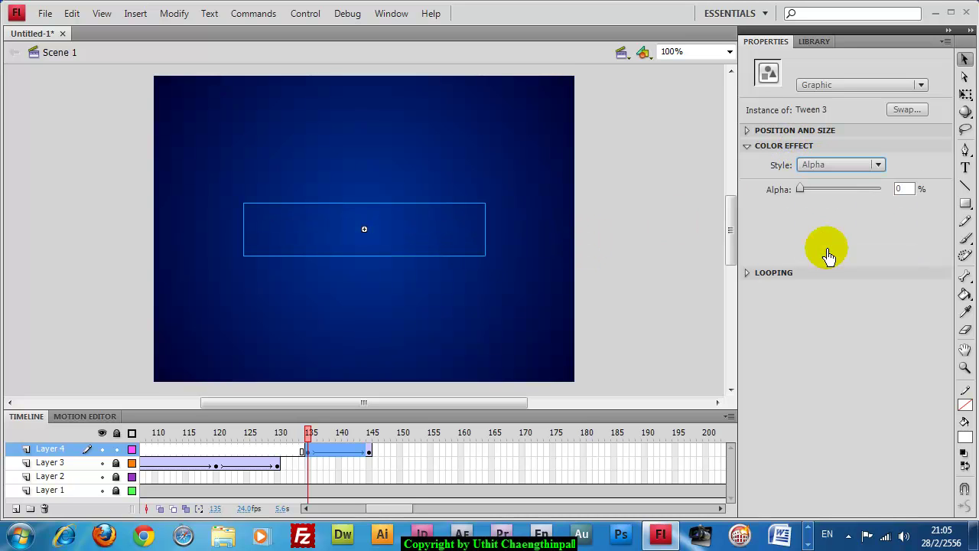
# Insert keyframes at frames 190 and 200 of Layer 4.
pyautogui.moveTo(376, 508); pyautogui.dragTo(391, 508)
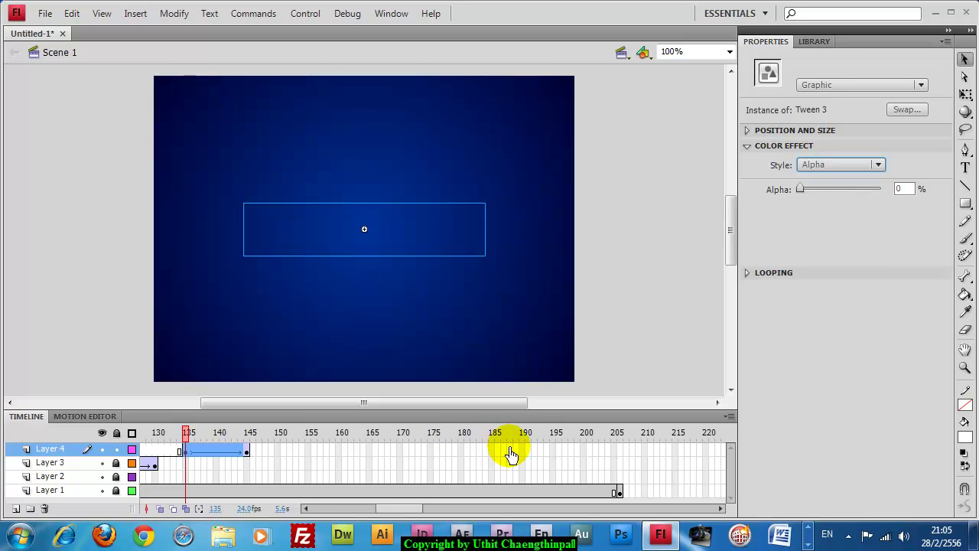
pyautogui.click(523, 452)
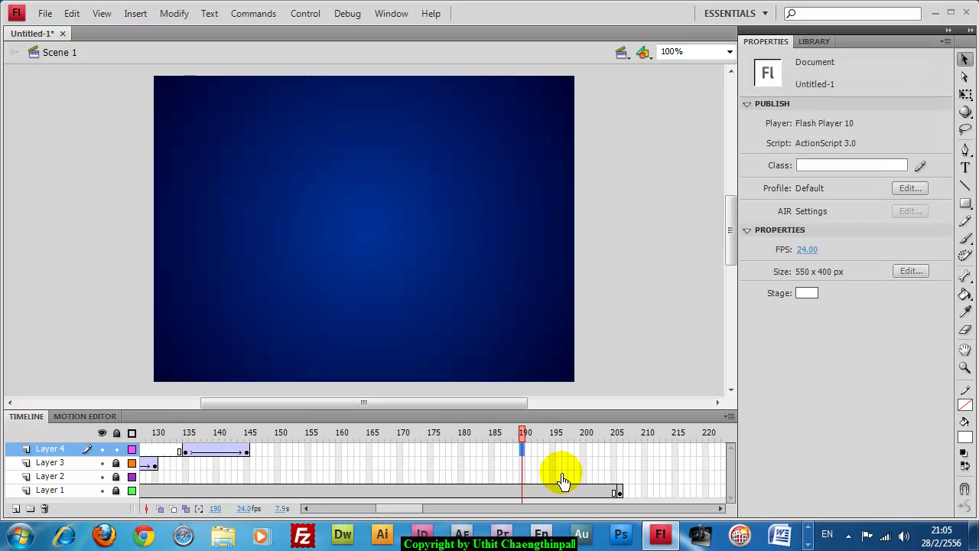
pyautogui.click(520, 441)
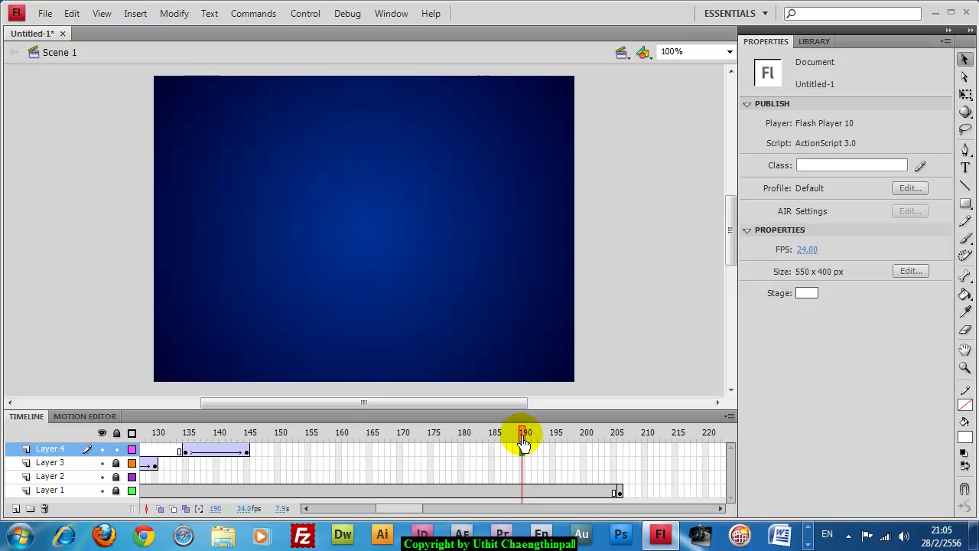
pyautogui.click(525, 452)
pyautogui.press('F6')
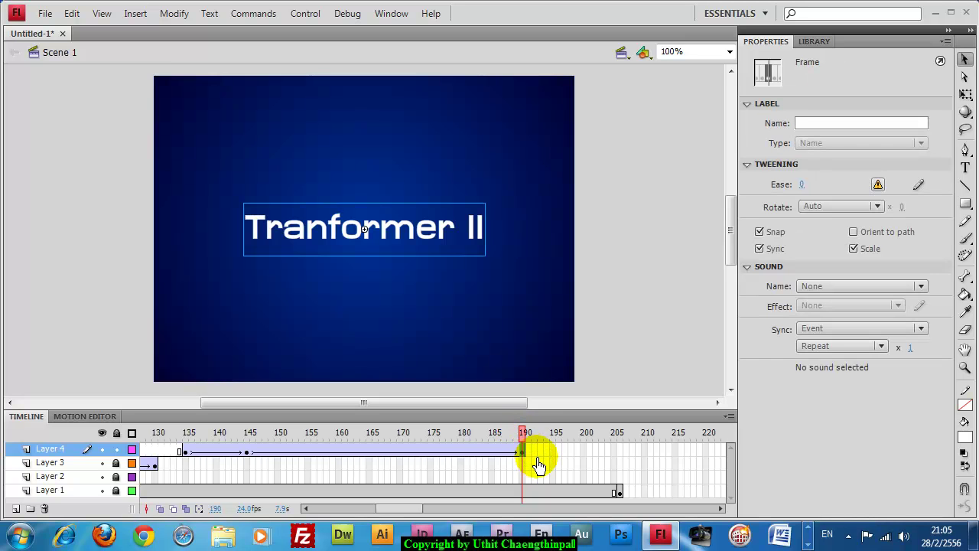
pyautogui.click(584, 455)
pyautogui.press('F6')
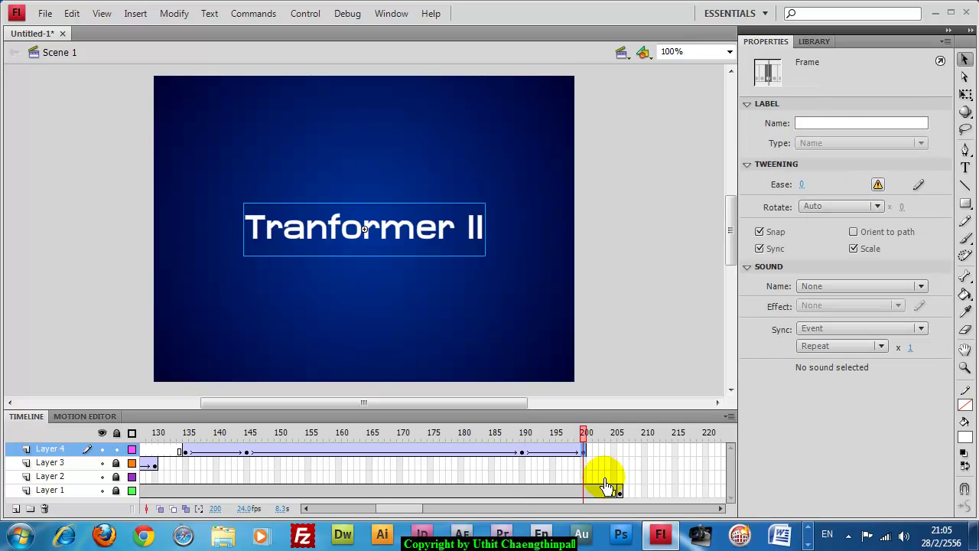
# Give the "Tranformer II" text at frame 200 an Alpha color effect of 0%, and deselect it.
pyautogui.click(426, 232)
pyautogui.click(837, 164)
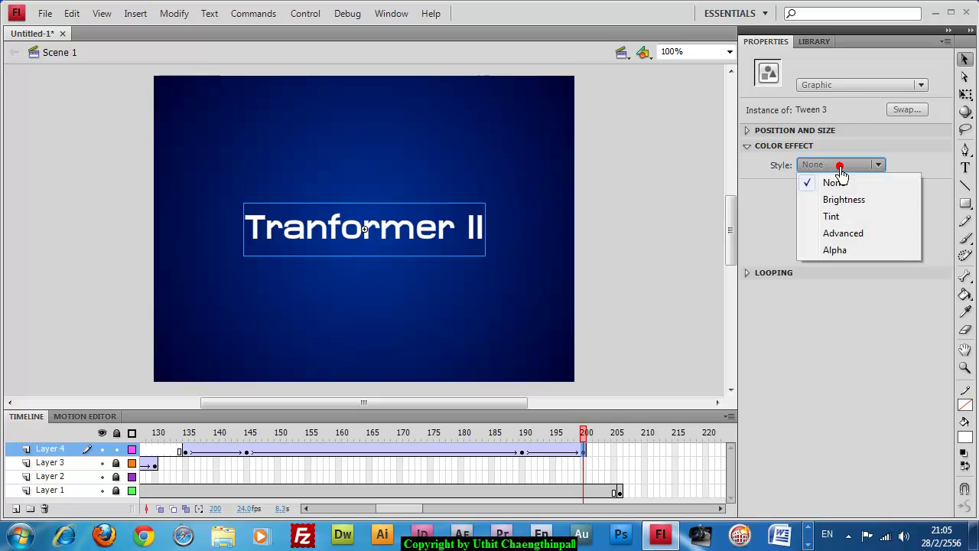
pyautogui.click(833, 248)
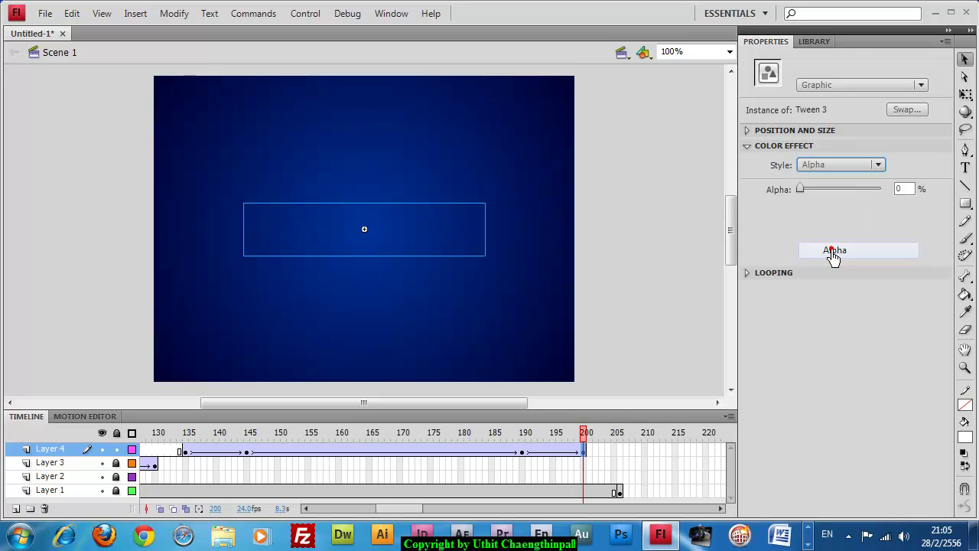
pyautogui.click(641, 335)
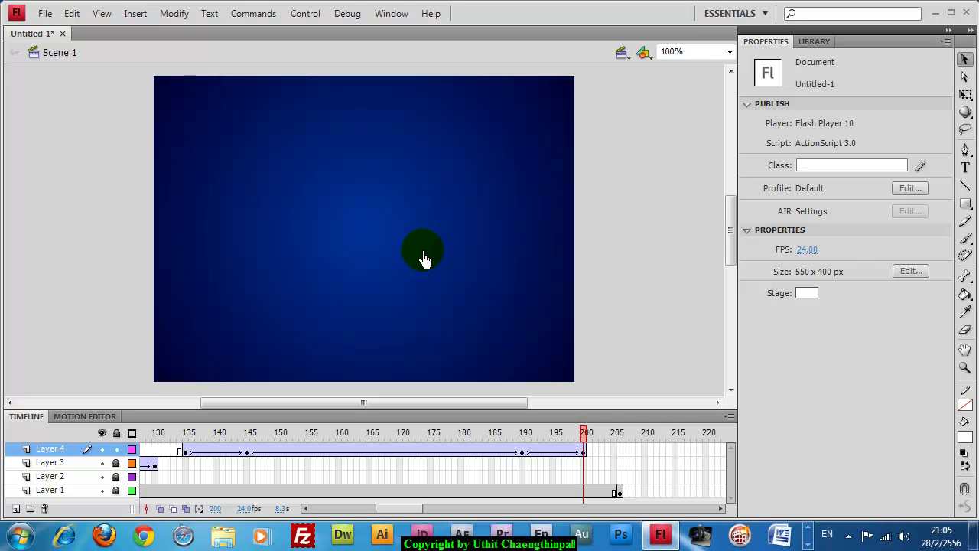
# Check the end of the background at frame 206 and test the movie in a preview window.
pyautogui.click(618, 433)
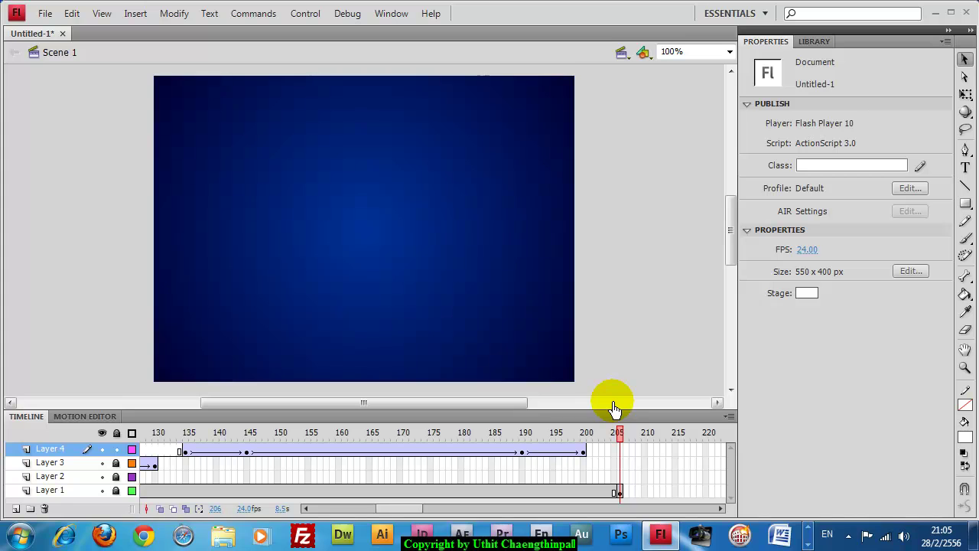
pyautogui.hotkey('ctrl', 'Return')
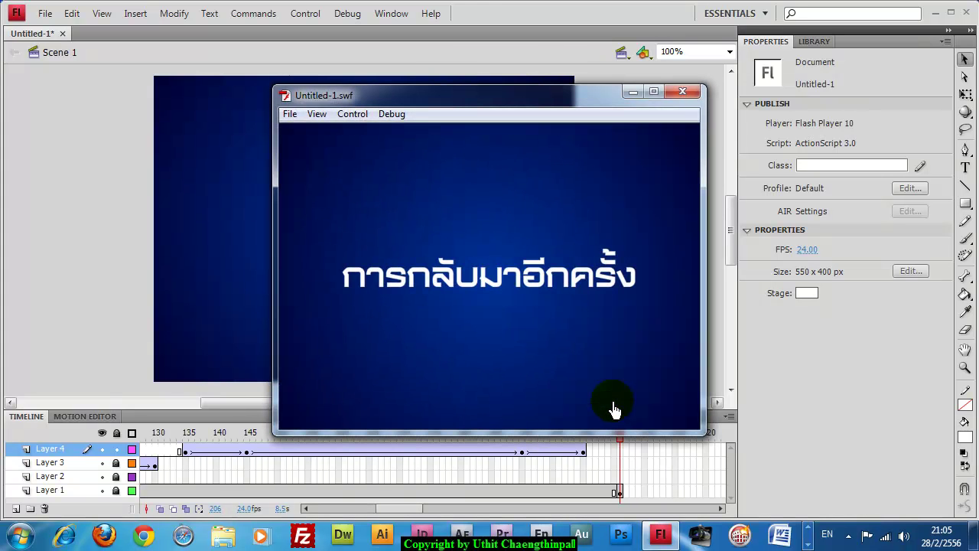